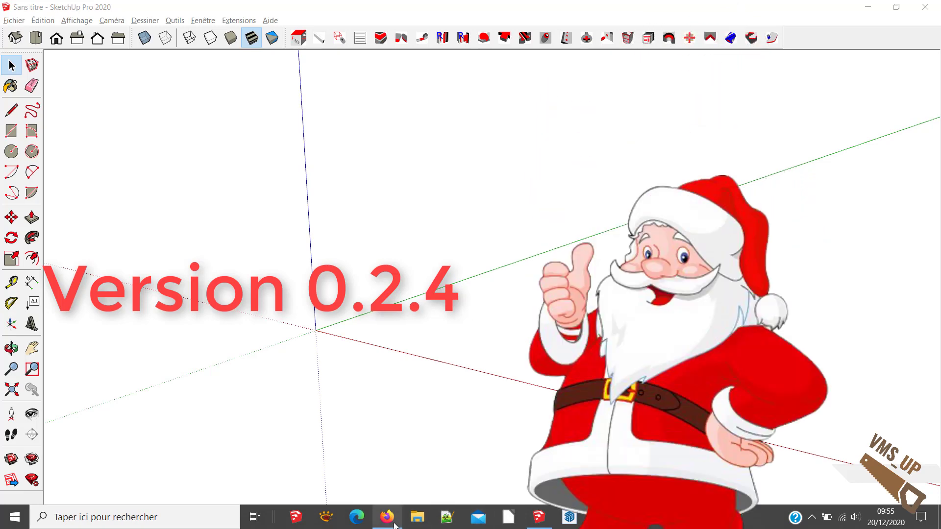
- Bring the Adebeo VMS_Up annual-licence product page in Firefox to the front
{"action": "left_click", "coordinate": [387, 517]}
- Scroll the Adebeo page to the 'Que contient ce pack d'extensions ?' list and free trial offer
{"action": "scroll", "coordinate": [320, 324], "scroll_direction": "down", "scroll_amount": 1}
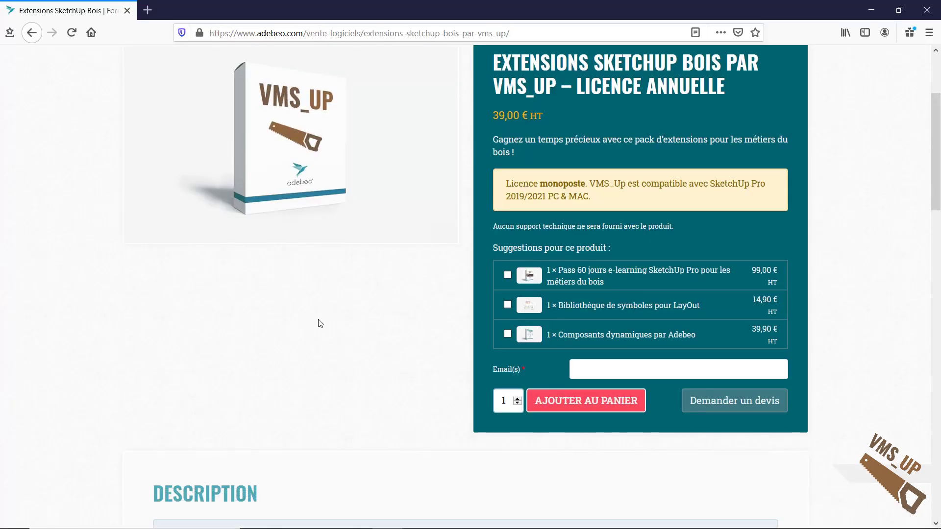
{"action": "scroll", "coordinate": [320, 324], "scroll_direction": "down", "scroll_amount": 4}
{"action": "scroll", "coordinate": [336, 315], "scroll_direction": "up", "scroll_amount": 2}
{"action": "scroll", "coordinate": [336, 315], "scroll_direction": "up", "scroll_amount": 2}
{"action": "scroll", "coordinate": [338, 313], "scroll_direction": "up", "scroll_amount": 3}
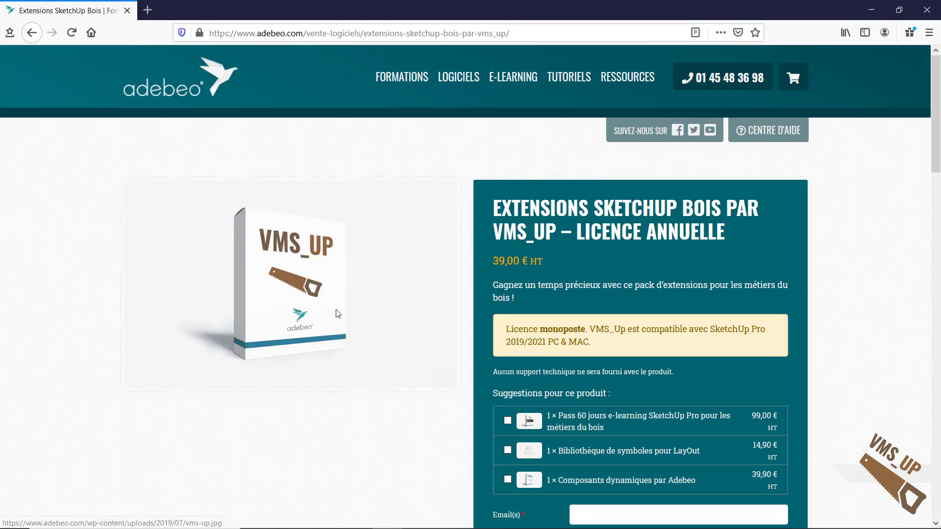
{"action": "scroll", "coordinate": [337, 316], "scroll_direction": "down", "scroll_amount": 5}
{"action": "scroll", "coordinate": [333, 320], "scroll_direction": "down", "scroll_amount": 4}
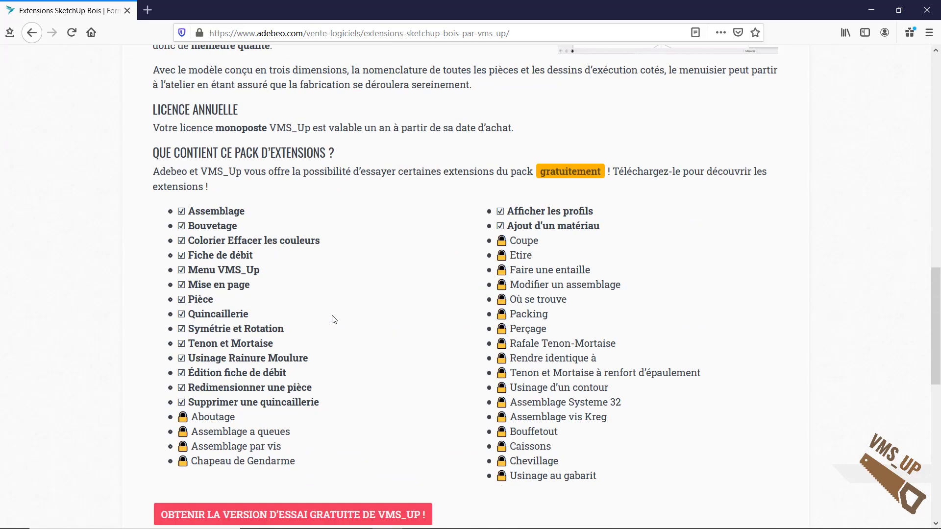
{"action": "scroll", "coordinate": [334, 320], "scroll_direction": "down", "scroll_amount": 3}
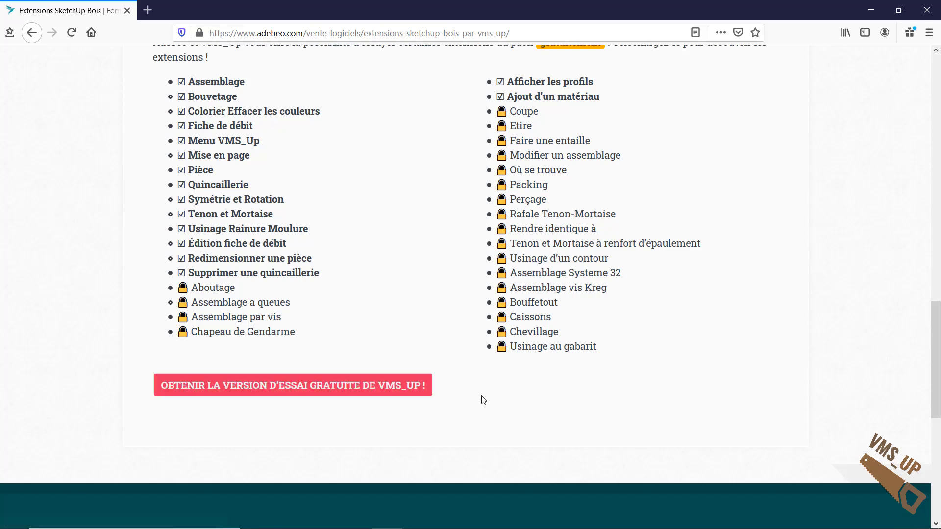
{"action": "scroll", "coordinate": [483, 400], "scroll_direction": "up", "scroll_amount": 2}
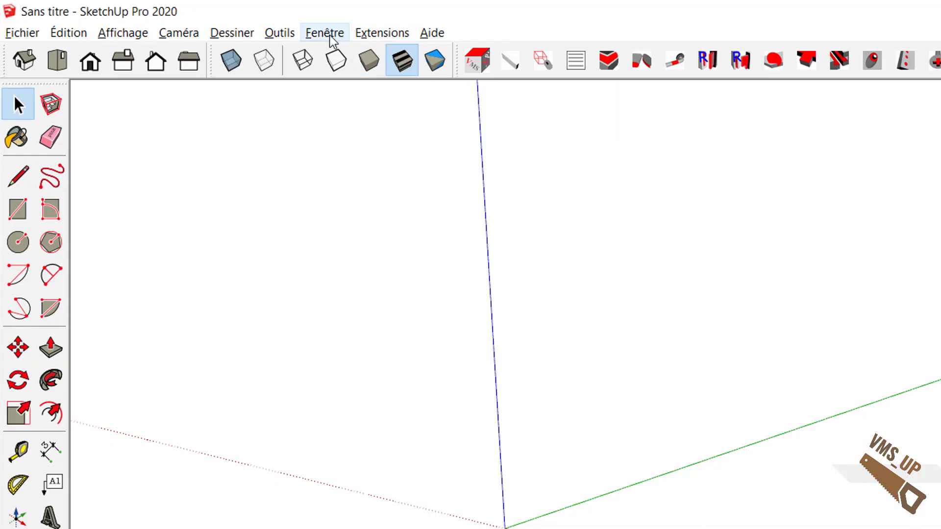
- Open the Gestionnaire d'extensions from SketchUp's Fenêtre menu
{"action": "left_click", "coordinate": [326, 33]}
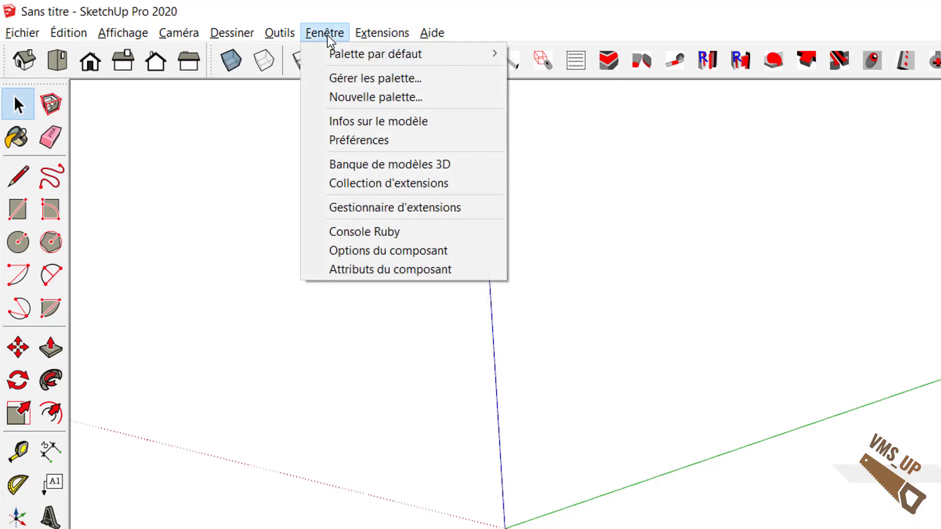
{"action": "left_click", "coordinate": [380, 208]}
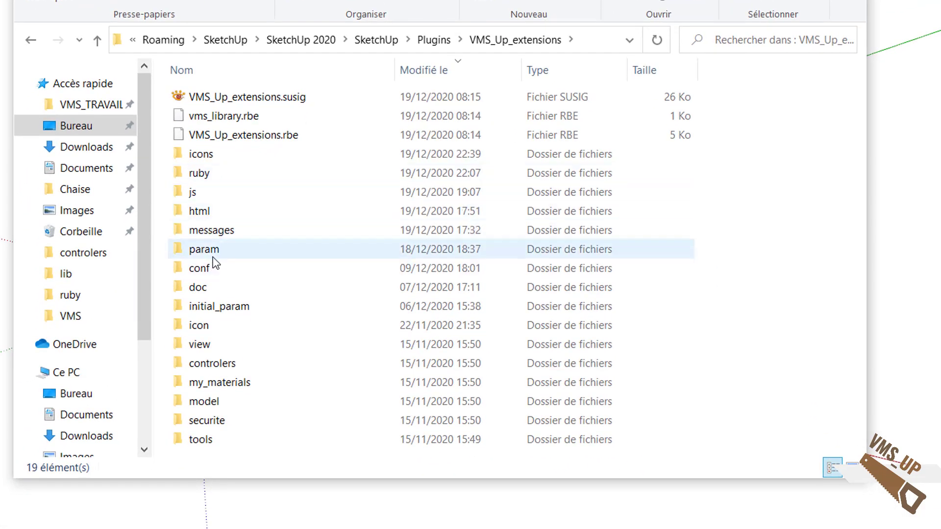
{"action": "mouse_move", "coordinate": [204, 249]}
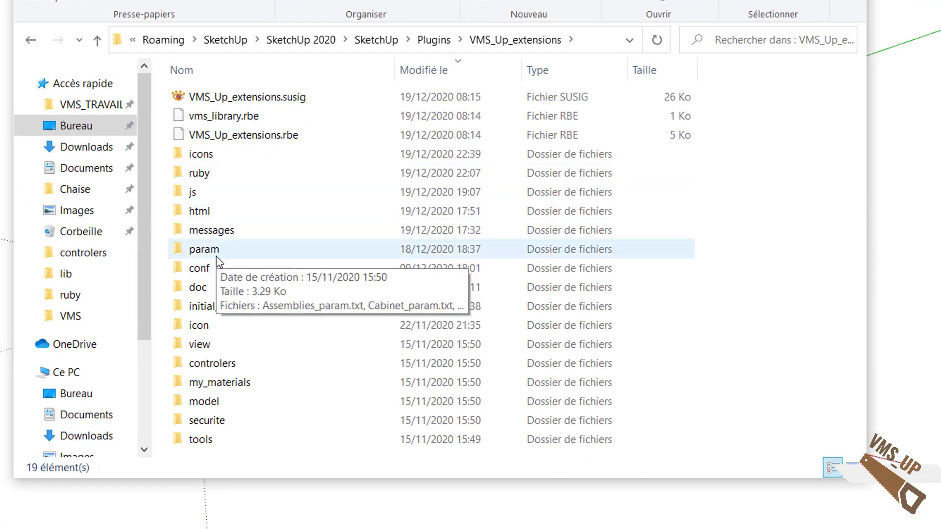
- Browse VMS_Up_extensions\tools\hardware and its 93 .png and .skp hardware files
{"action": "double_click", "coordinate": [211, 441]}
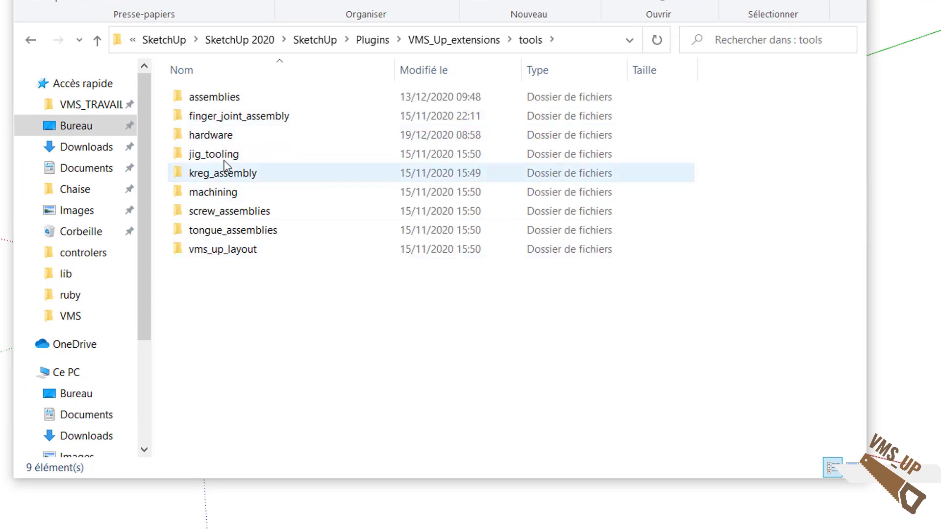
{"action": "double_click", "coordinate": [220, 140]}
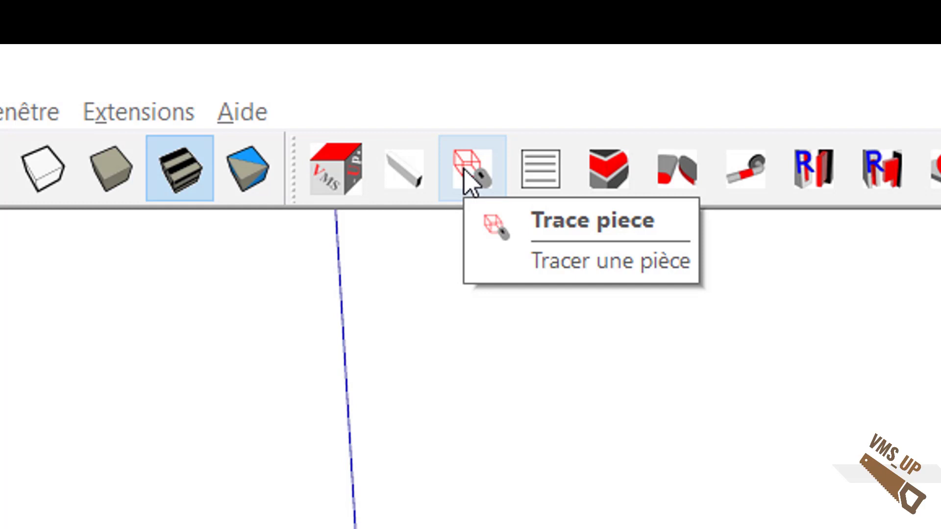
- Run Aide > Configuration initiale and acknowledge the exit-and-restart SketchUp notice
{"action": "left_click", "coordinate": [248, 114]}
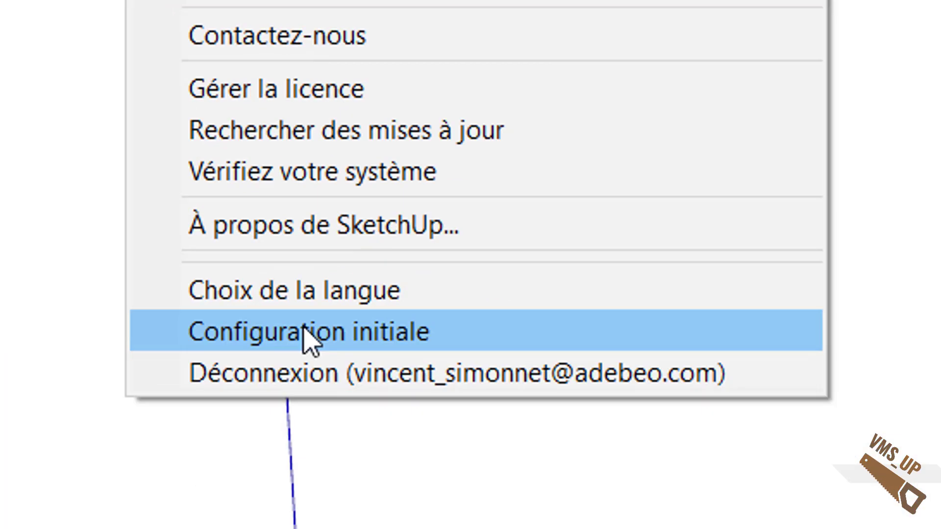
{"action": "left_click", "coordinate": [435, 512]}
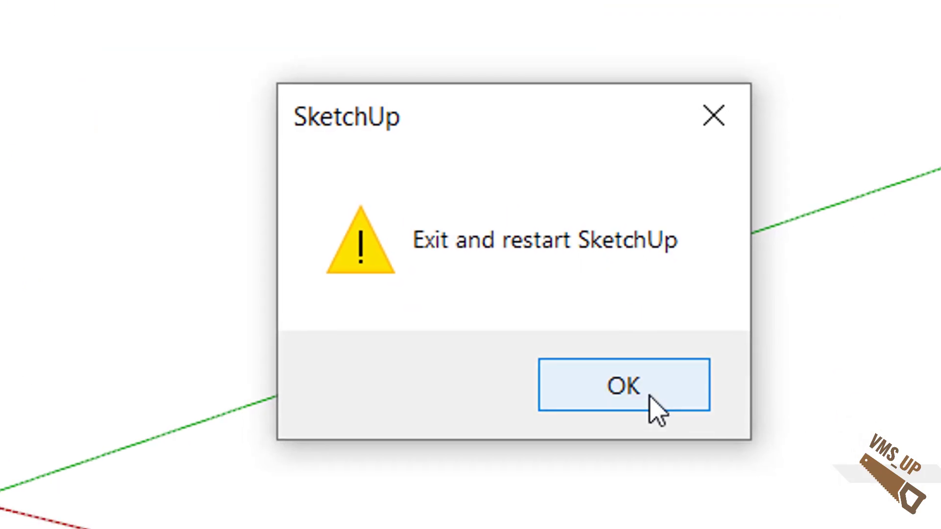
{"action": "left_click", "coordinate": [649, 397]}
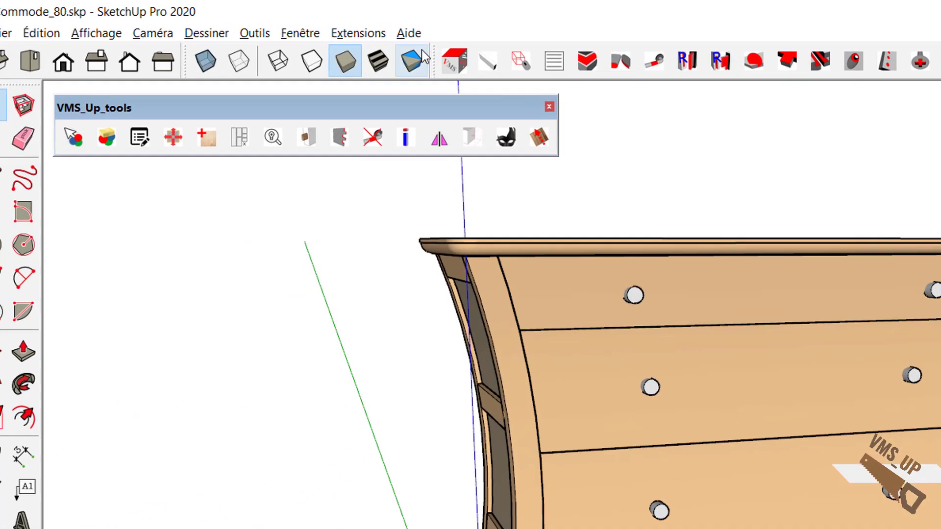
- Dock the VMS_Up toolbar at the top, move VMS_Up_tools lower, and show the part context menu
{"action": "left_click_drag", "start_coordinate": [307, 41], "coordinate": [477, 127]}
{"action": "left_click_drag", "start_coordinate": [734, 203], "coordinate": [940, 237]}
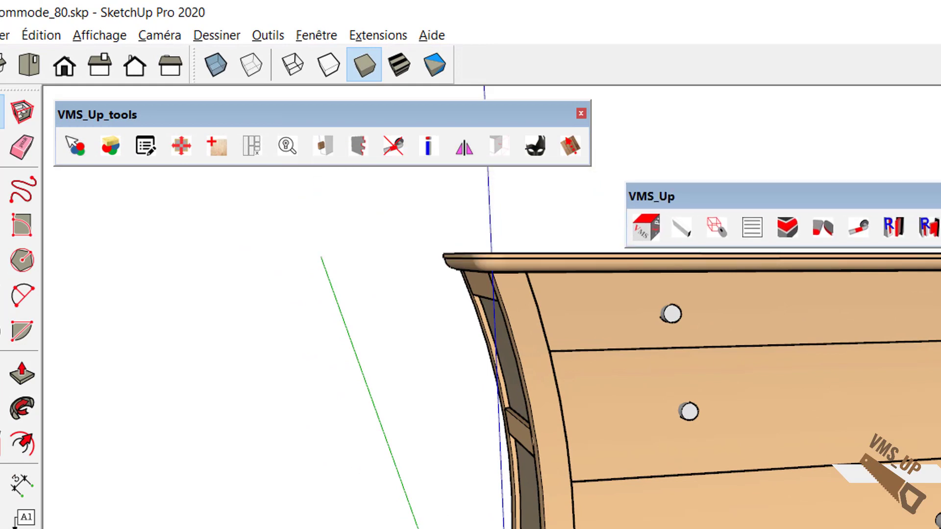
{"action": "mouse_move", "coordinate": [937, 196]}
{"action": "left_mouse_down"}
{"action": "mouse_move", "coordinate": [890, 63]}
{"action": "mouse_move", "coordinate": [622, 43]}
{"action": "left_mouse_up"}
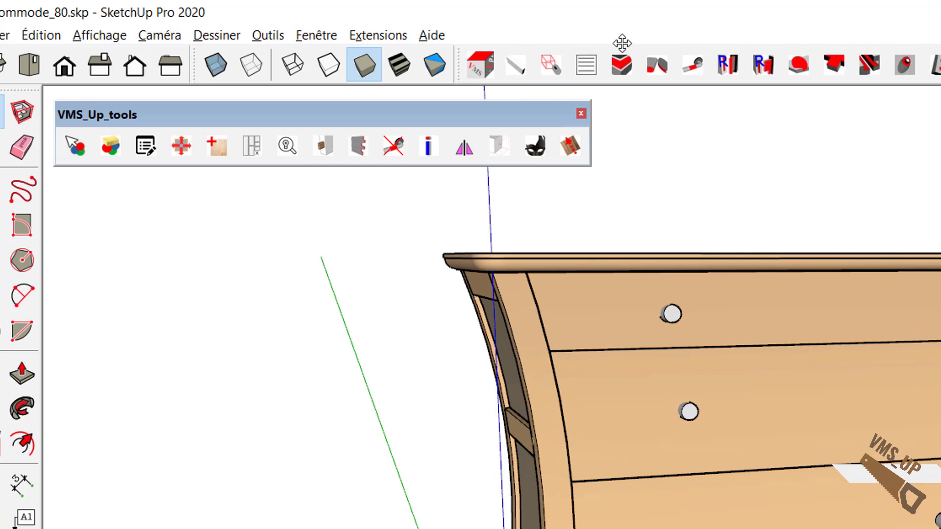
{"action": "left_click_drag", "start_coordinate": [191, 116], "coordinate": [267, 144]}
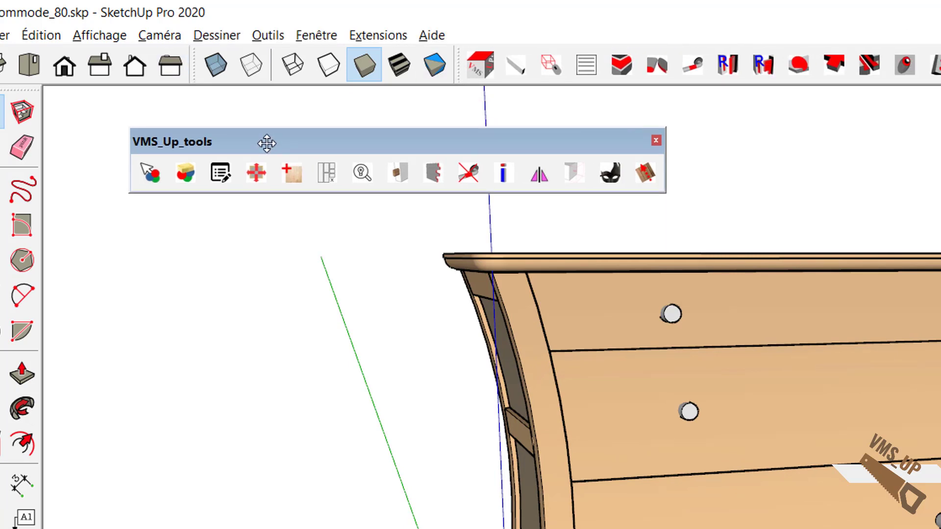
{"action": "right_click", "coordinate": [748, 518]}
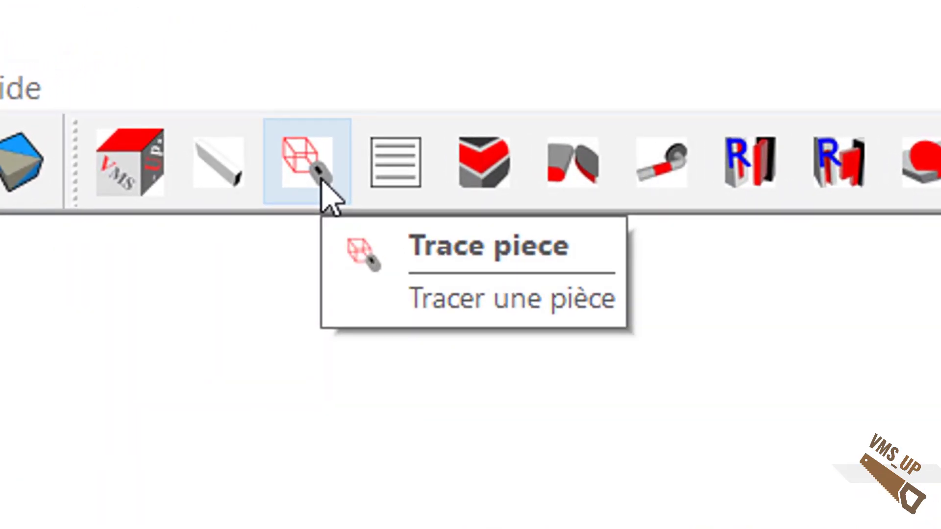
- Trace a new box piece by drawing its base rectangle and pulling up its height
{"action": "left_click", "coordinate": [322, 181]}
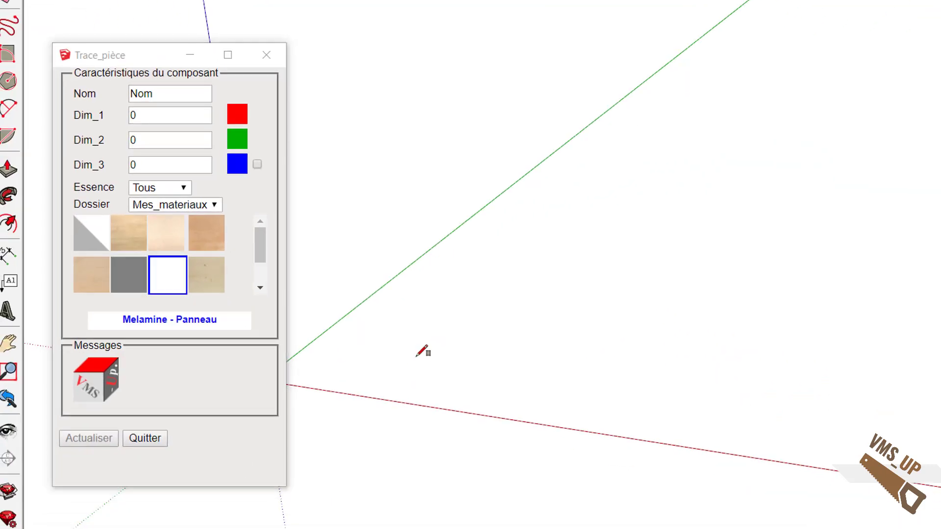
{"action": "left_click", "coordinate": [534, 314]}
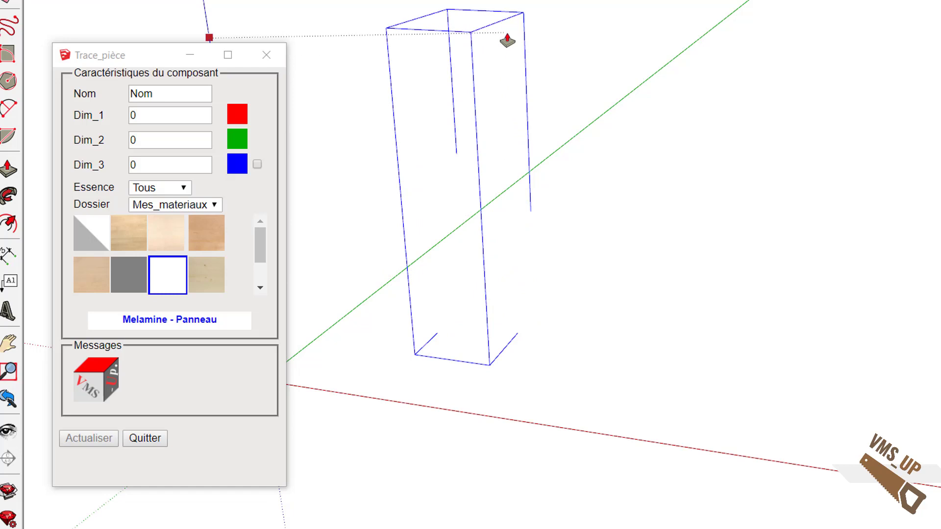
{"action": "left_click", "coordinate": [511, 30]}
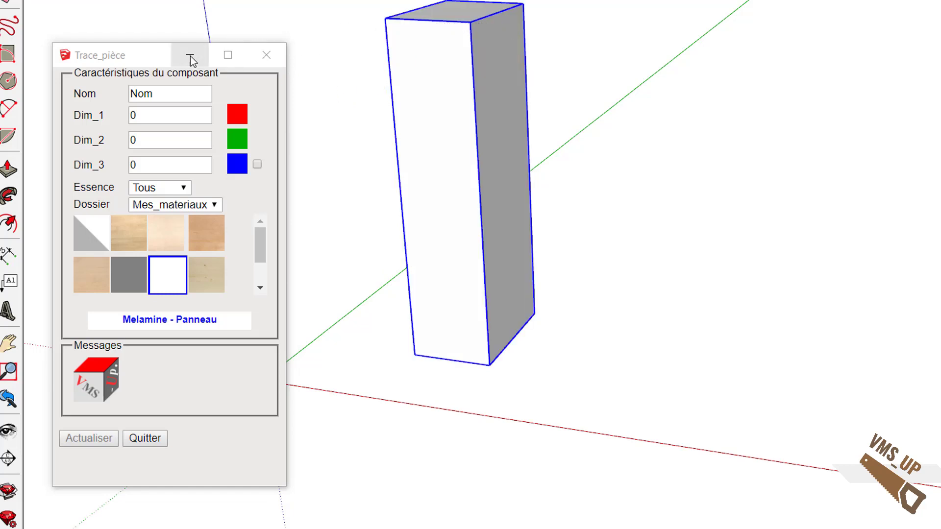
- Name the piece 'Ma piece' with Dim_1 4500 mm and Chene - Massif material, then apply it
{"action": "left_click", "coordinate": [430, 101]}
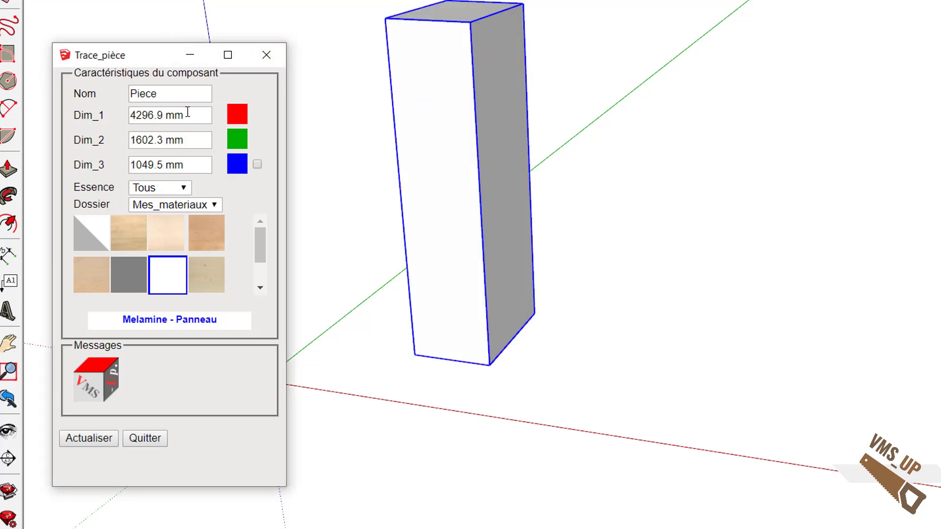
{"action": "left_click_drag", "start_coordinate": [191, 97], "coordinate": [124, 89]}
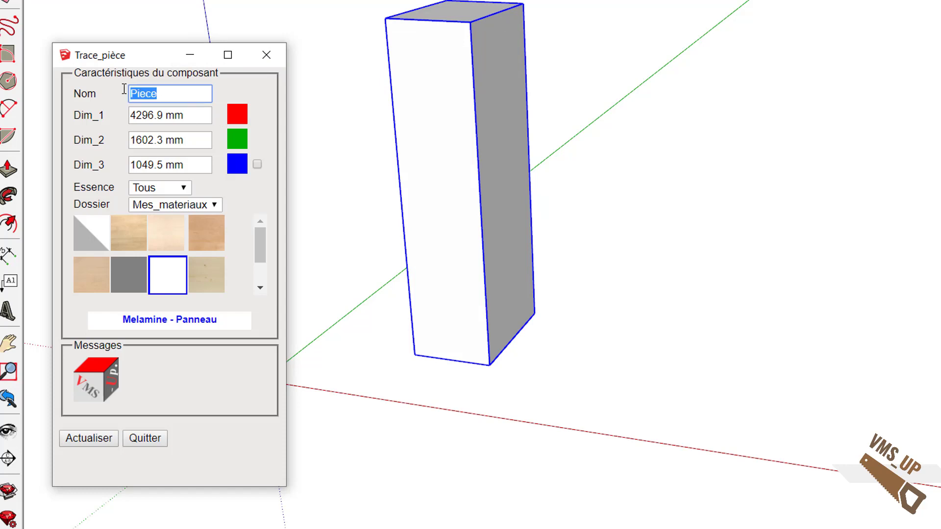
{"action": "type", "text": "Ma pi"}
{"action": "type", "text": "e"}
{"action": "key", "text": "Tab"}
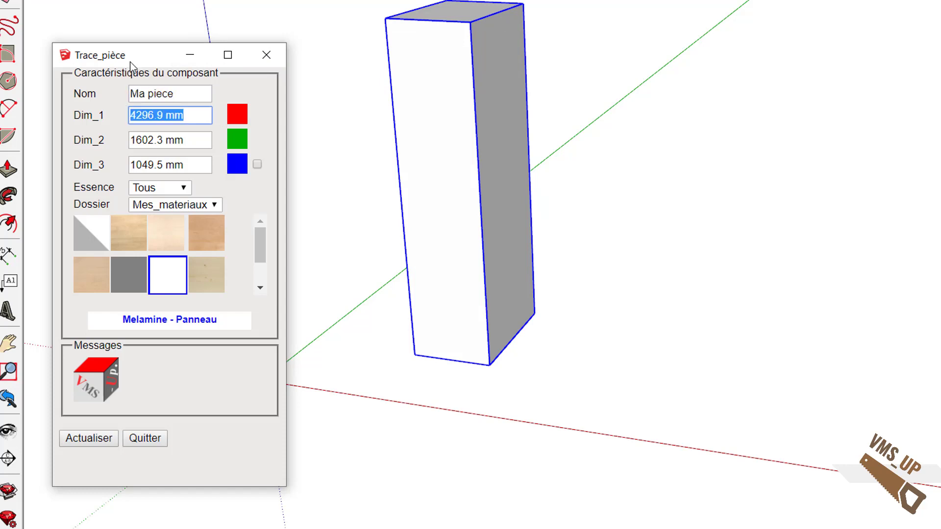
{"action": "type", "text": "4500"}
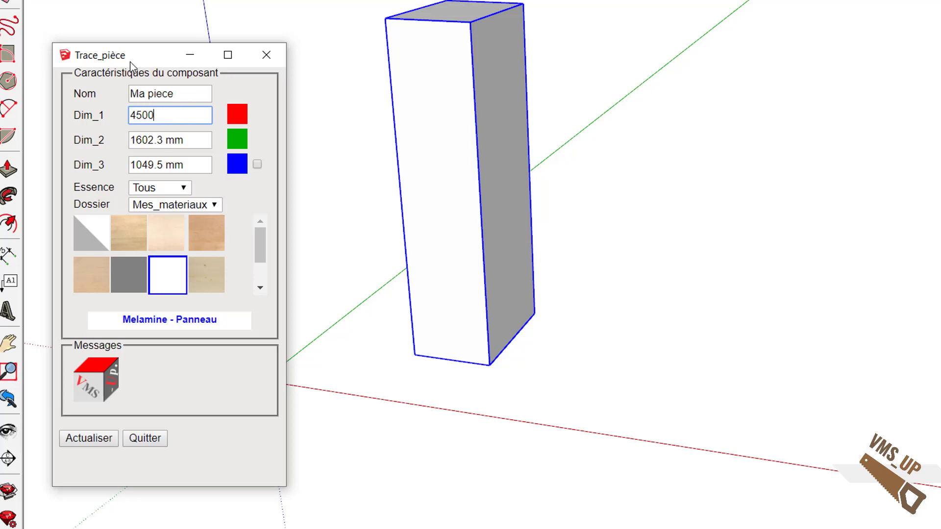
{"action": "key", "text": "Tab"}
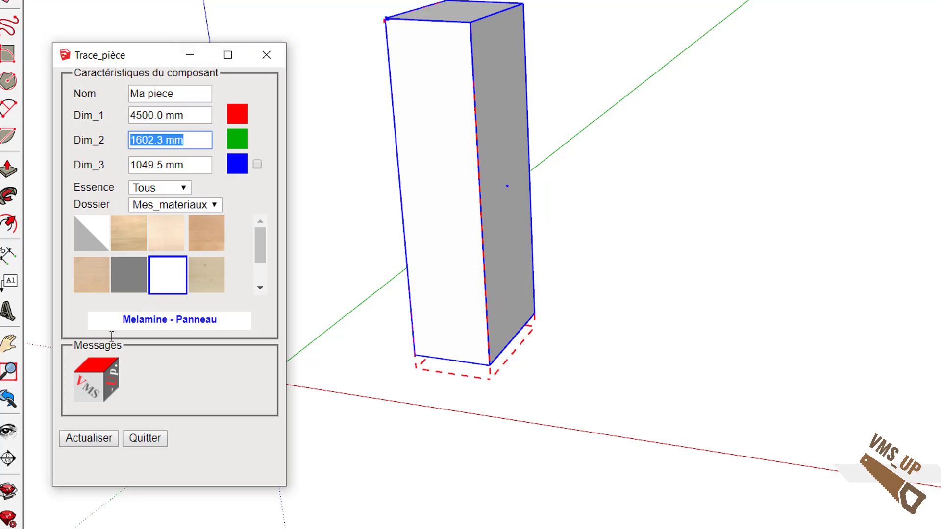
{"action": "left_click", "coordinate": [133, 237]}
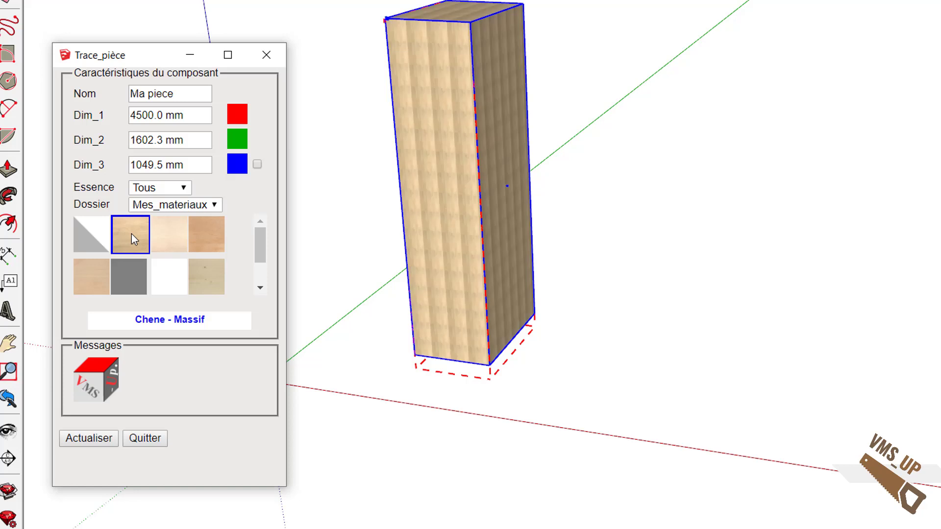
{"action": "left_click", "coordinate": [106, 437]}
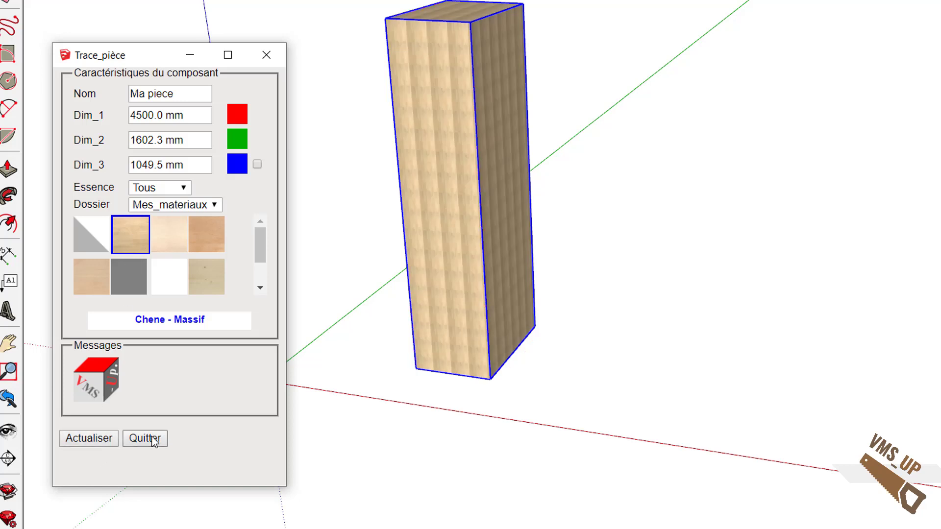
{"action": "left_click", "coordinate": [153, 439]}
{"action": "mouse_move", "coordinate": [300, 351]}
{"action": "middle_mouse_down"}
{"action": "mouse_move", "coordinate": [525, 347]}
{"action": "mouse_move", "coordinate": [767, 294]}
{"action": "middle_mouse_up"}
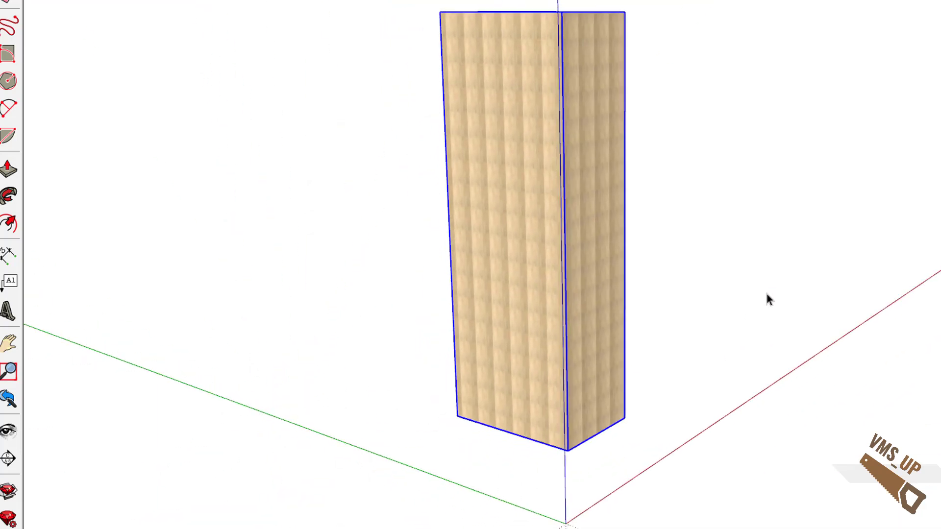
{"action": "double_click", "coordinate": [541, 359]}
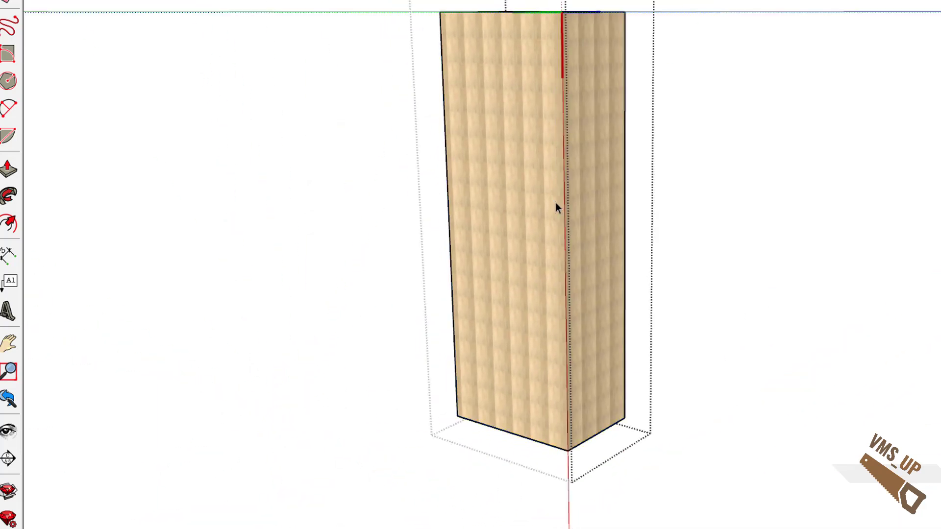
{"action": "mouse_move", "coordinate": [556, 206]}
{"action": "middle_mouse_down"}
{"action": "mouse_move", "coordinate": [541, 304]}
{"action": "mouse_move", "coordinate": [668, 296]}
{"action": "middle_mouse_up"}
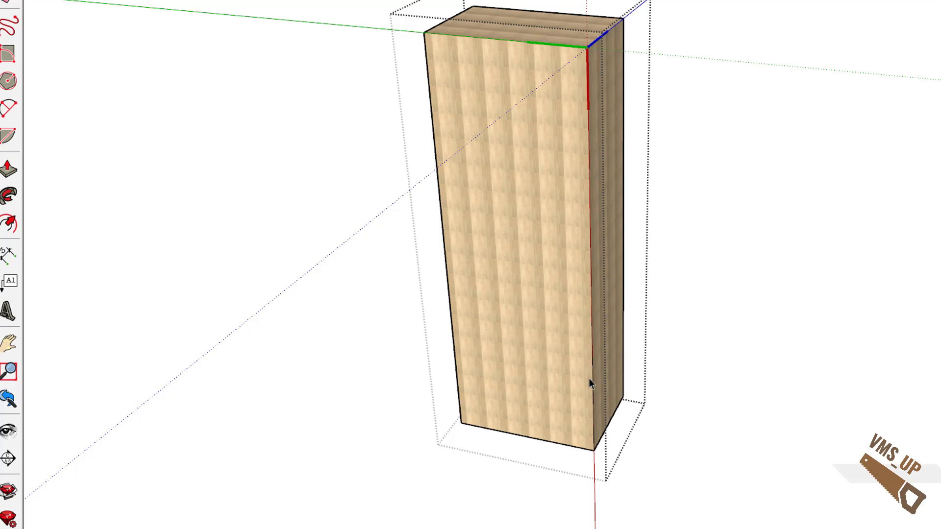
{"action": "mouse_move", "coordinate": [602, 331]}
{"action": "middle_mouse_down"}
{"action": "mouse_move", "coordinate": [510, 317]}
{"action": "mouse_move", "coordinate": [496, 359]}
{"action": "middle_mouse_up"}
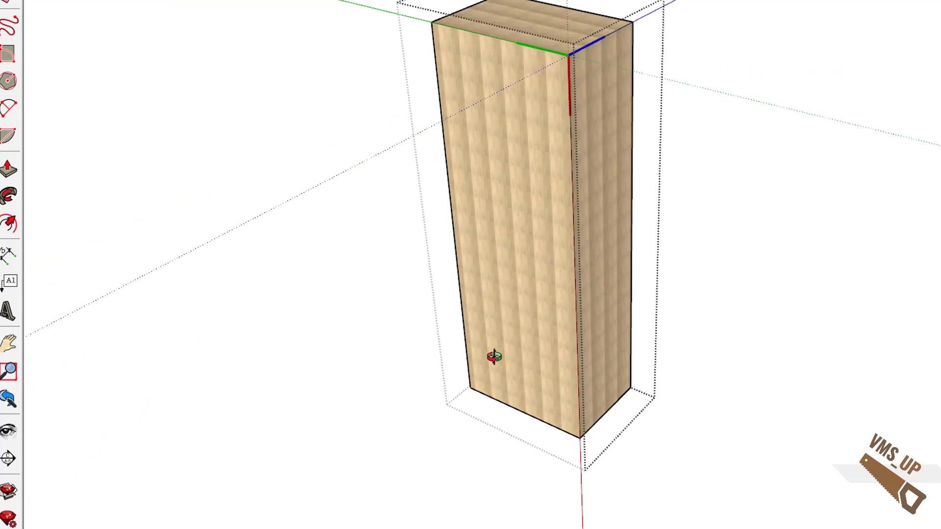
{"action": "scroll", "coordinate": [537, 82], "scroll_direction": "up", "scroll_amount": 2}
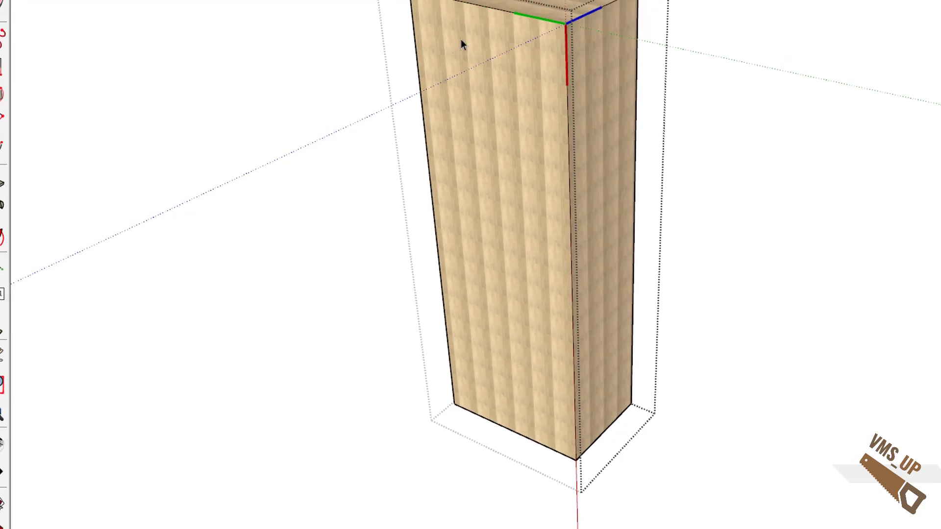
{"action": "mouse_move", "coordinate": [458, 38]}
{"action": "middle_mouse_down"}
{"action": "mouse_move", "coordinate": [446, 168]}
{"action": "mouse_move", "coordinate": [428, 185]}
{"action": "middle_mouse_up"}
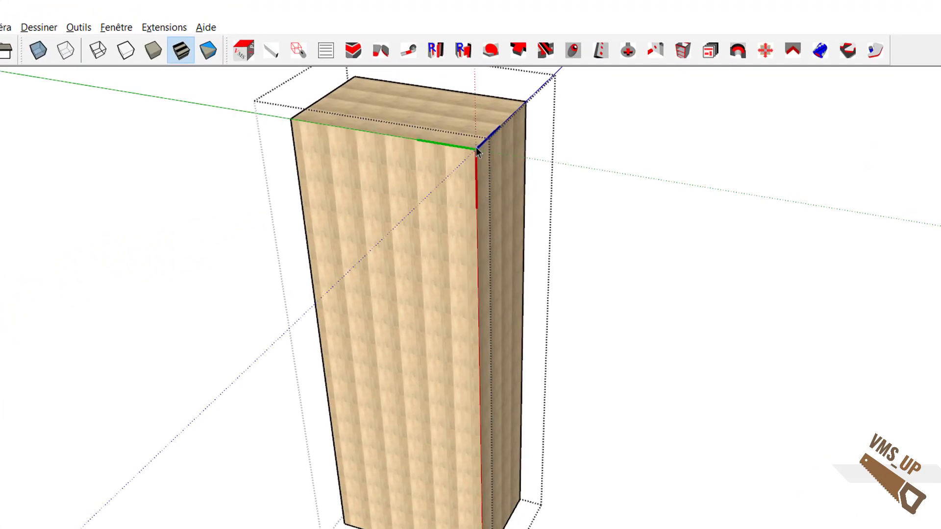
{"action": "middle_click_drag", "start_coordinate": [452, 211], "coordinate": [425, 206]}
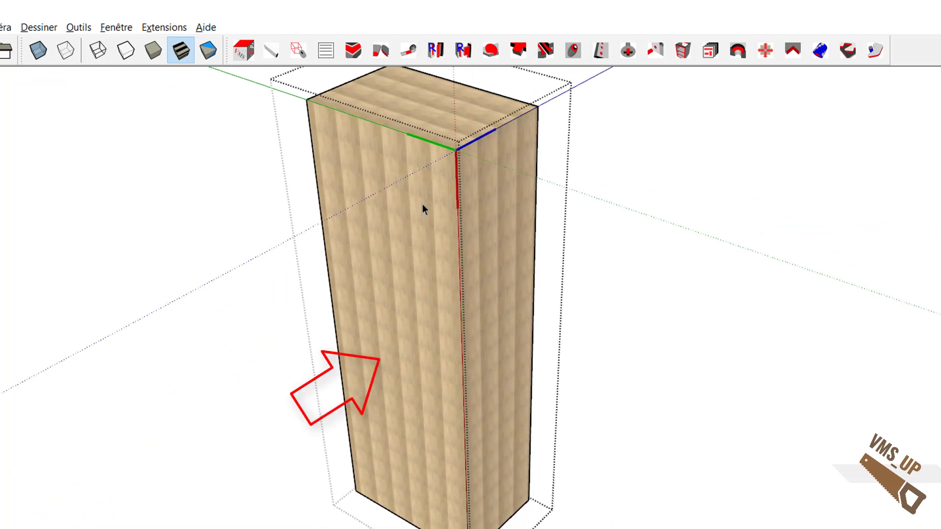
{"action": "mouse_move", "coordinate": [568, 227]}
{"action": "middle_mouse_down"}
{"action": "mouse_move", "coordinate": [368, 267]}
{"action": "mouse_move", "coordinate": [324, 250]}
{"action": "middle_mouse_up"}
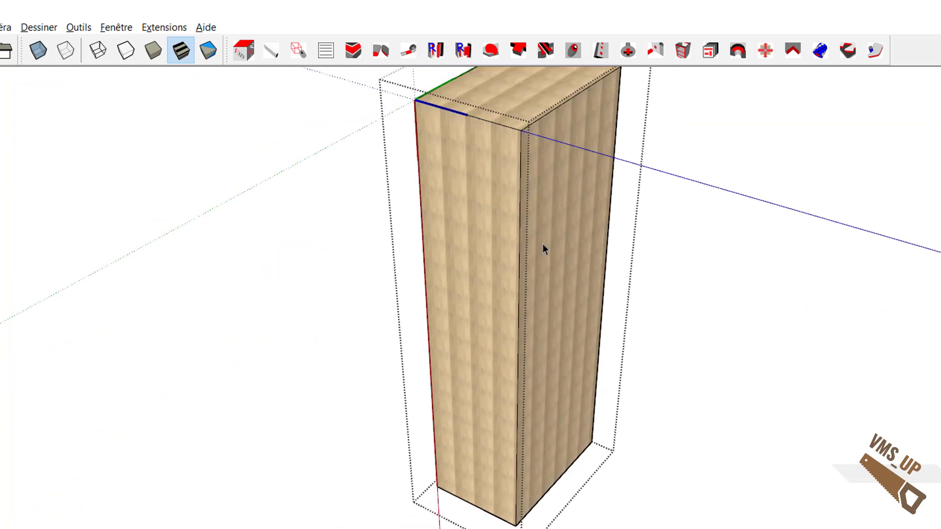
{"action": "mouse_move", "coordinate": [544, 250]}
{"action": "middle_mouse_down"}
{"action": "mouse_move", "coordinate": [439, 273]}
{"action": "mouse_move", "coordinate": [584, 216]}
{"action": "mouse_move", "coordinate": [937, 210]}
{"action": "mouse_move", "coordinate": [347, 191]}
{"action": "mouse_move", "coordinate": [527, 201]}
{"action": "middle_mouse_up"}
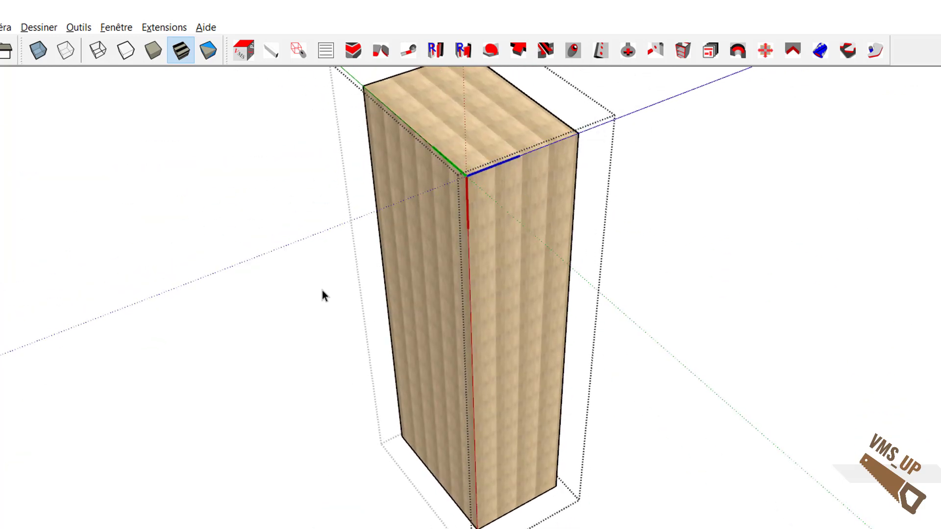
{"action": "mouse_move", "coordinate": [290, 271]}
{"action": "middle_mouse_down"}
{"action": "mouse_move", "coordinate": [206, 304]}
{"action": "mouse_move", "coordinate": [291, 239]}
{"action": "middle_mouse_up"}
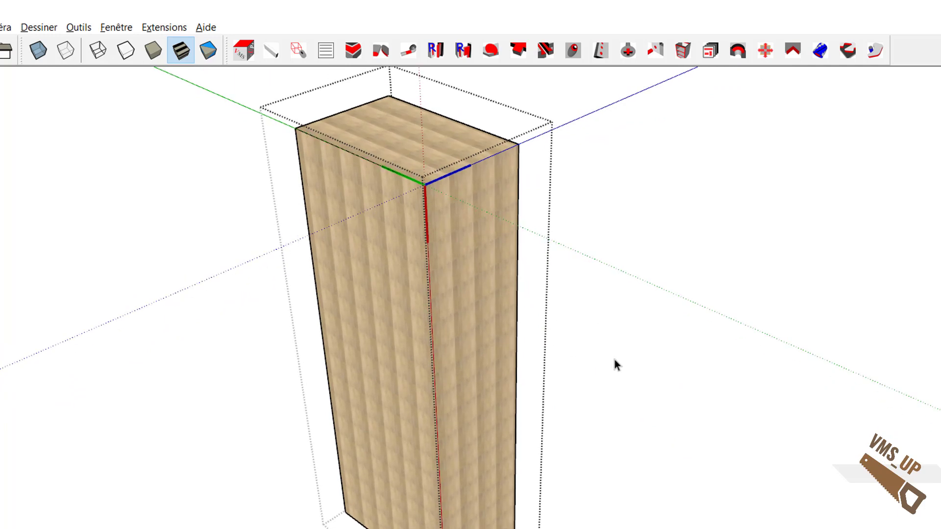
{"action": "mouse_move", "coordinate": [617, 366]}
{"action": "middle_mouse_down"}
{"action": "mouse_move", "coordinate": [569, 358]}
{"action": "mouse_move", "coordinate": [611, 348]}
{"action": "mouse_move", "coordinate": [618, 369]}
{"action": "mouse_move", "coordinate": [598, 401]}
{"action": "mouse_move", "coordinate": [631, 400]}
{"action": "middle_mouse_up"}
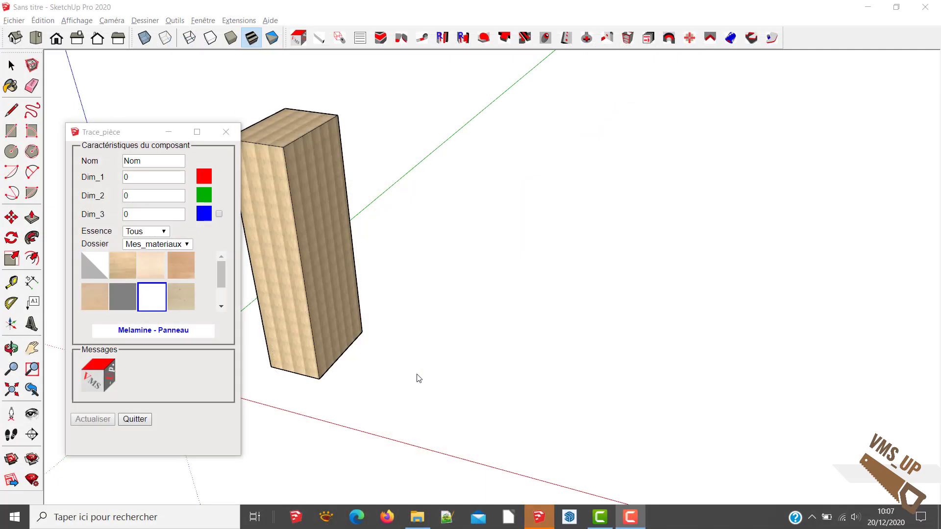
- Trace a 100;70 mm section piece, 2000 mm long, next to the oak box
{"action": "key", "text": "r"}
{"action": "left_click", "coordinate": [417, 375]}
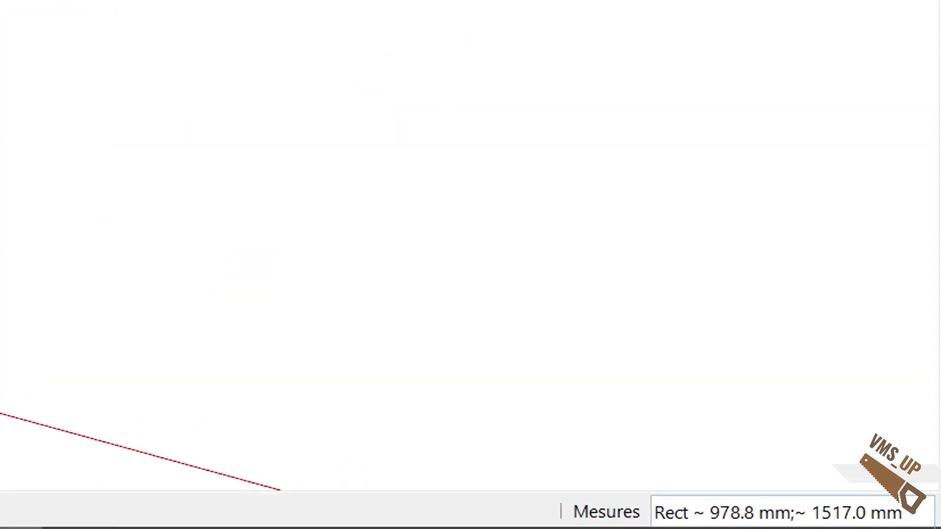
{"action": "type", "text": "1"}
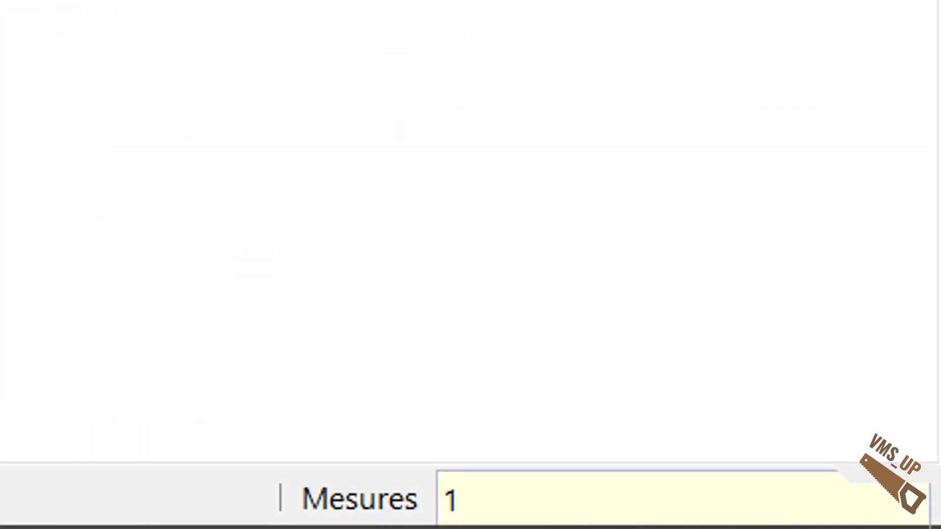
{"action": "type", "text": "00"}
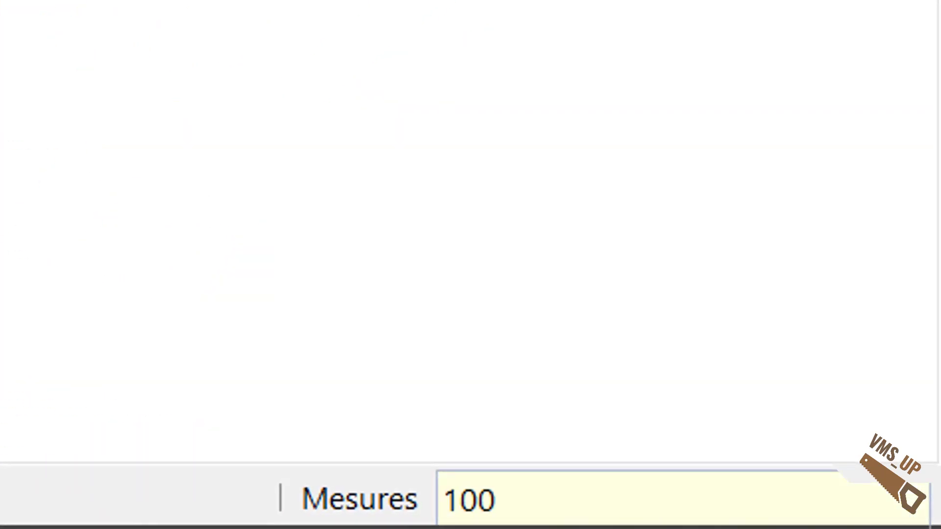
{"action": "type", "text": ";70"}
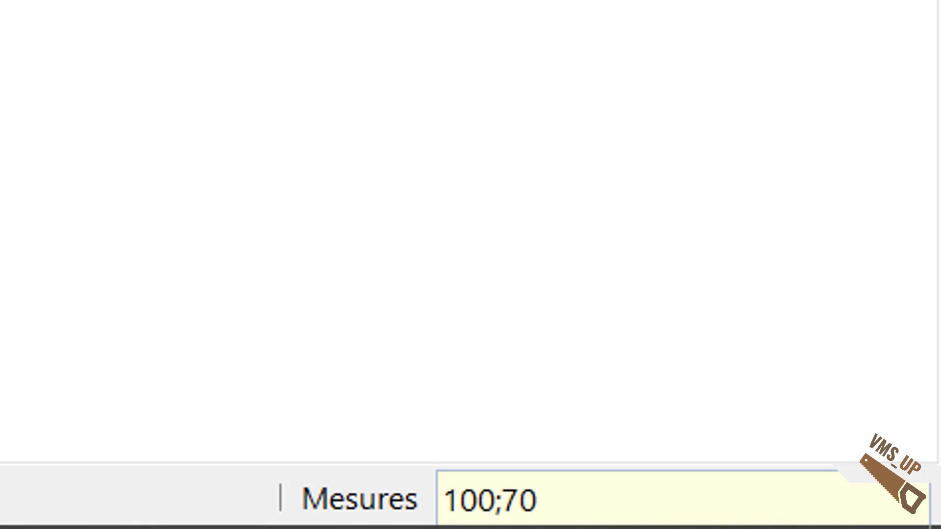
{"action": "key", "text": "Return"}
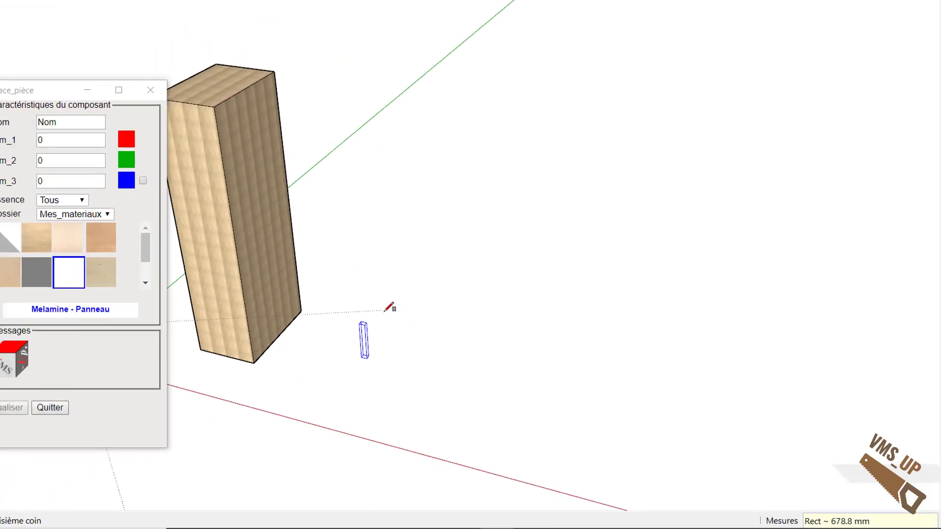
{"action": "scroll", "coordinate": [376, 285], "scroll_direction": "up", "scroll_amount": 1}
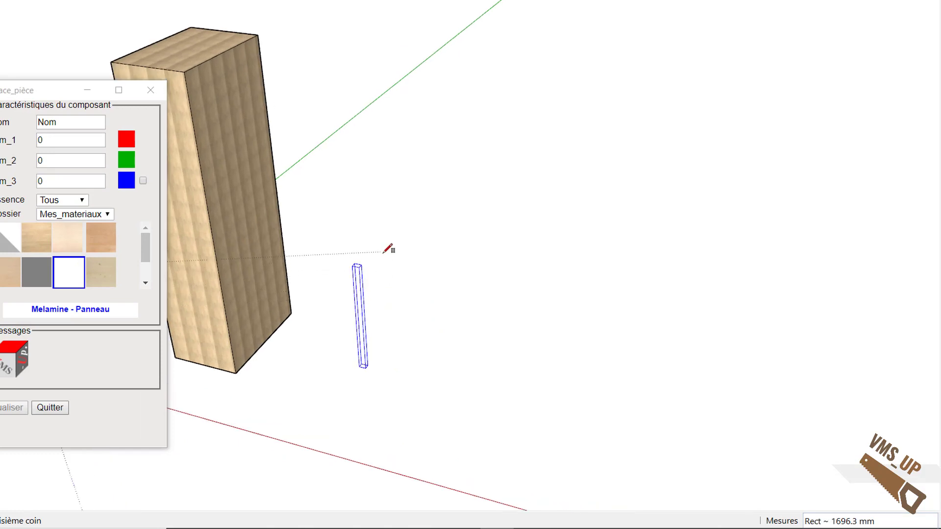
{"action": "type", "text": "2000"}
{"action": "key", "text": "Return"}
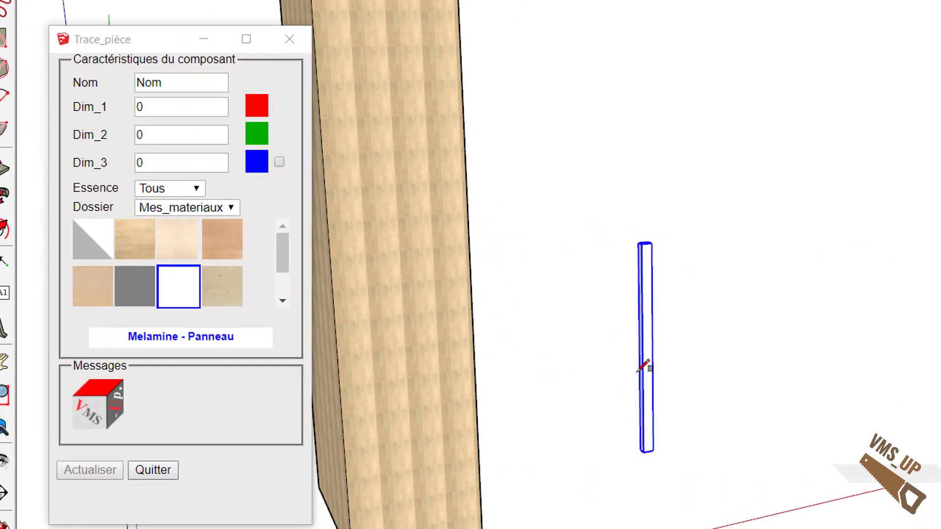
- Give the thin piece Erable - Massif material and a 3000 mm Dim_1, then apply
{"action": "left_click", "coordinate": [185, 256]}
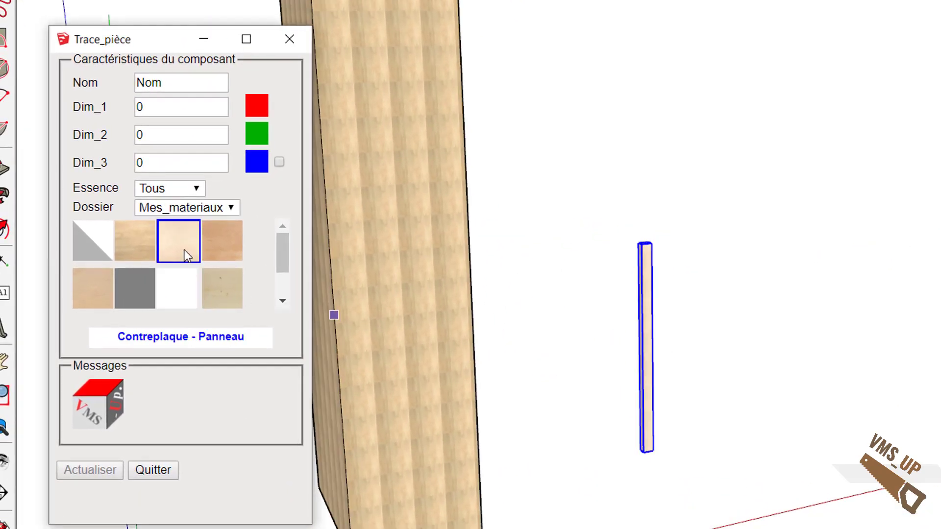
{"action": "left_click", "coordinate": [241, 253]}
{"action": "middle_click_drag", "start_coordinate": [578, 329], "coordinate": [87, 366]}
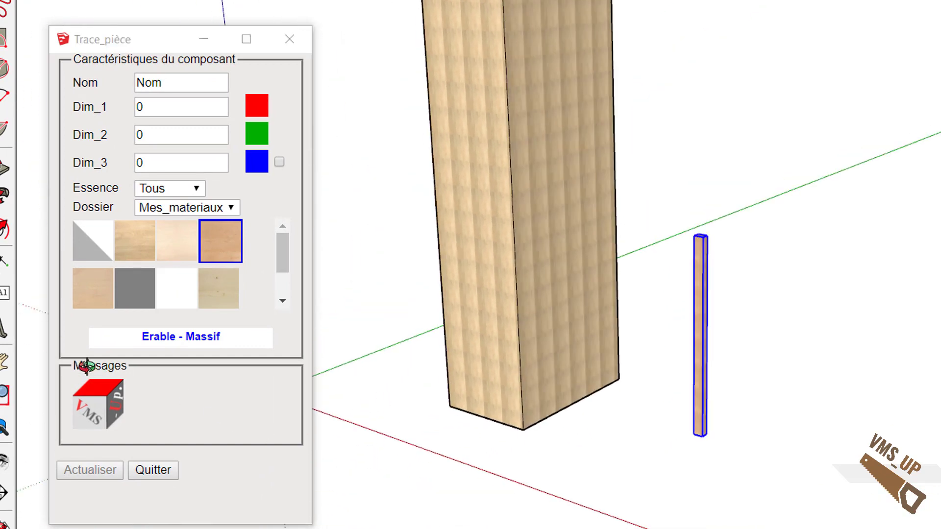
{"action": "left_click", "coordinate": [185, 107]}
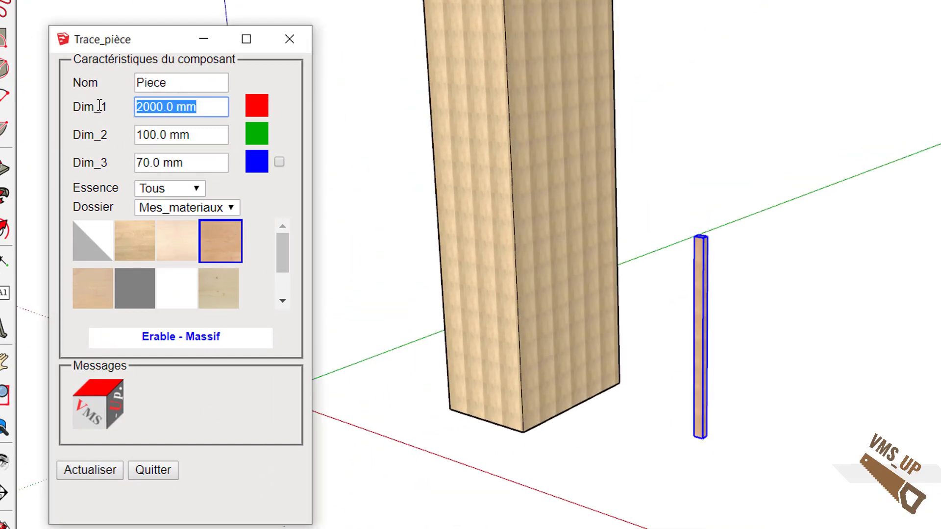
{"action": "type", "text": "30"}
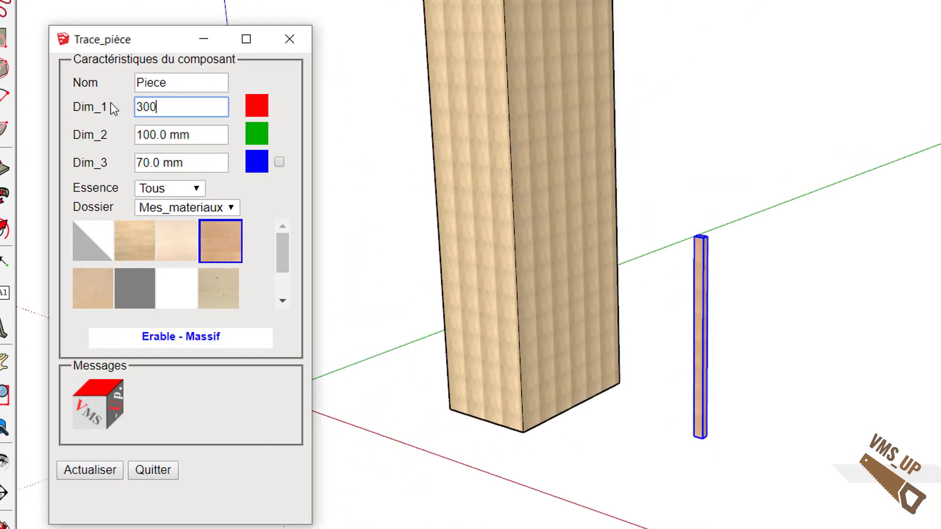
{"action": "type", "text": "0"}
{"action": "key", "text": "Tab"}
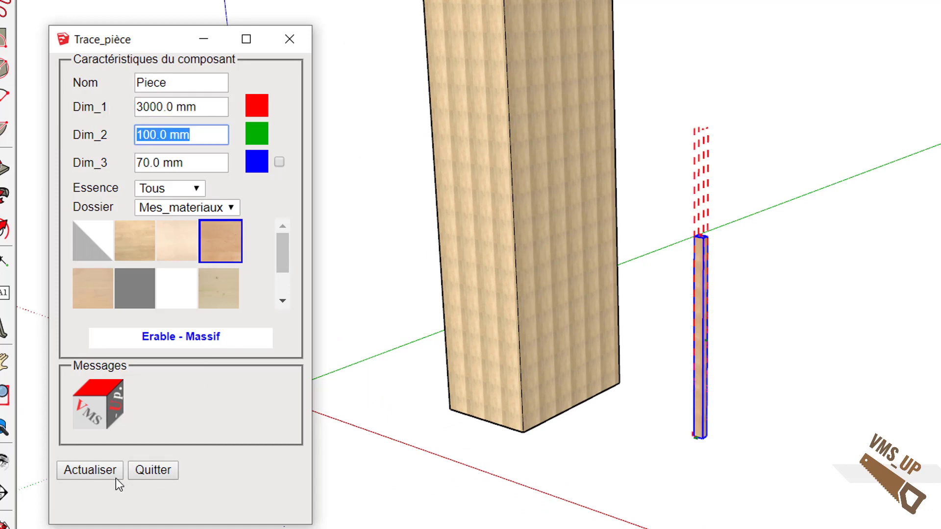
{"action": "left_click", "coordinate": [116, 479]}
{"action": "mouse_move", "coordinate": [343, 505]}
{"action": "middle_mouse_down"}
{"action": "mouse_move", "coordinate": [677, 516]}
{"action": "mouse_move", "coordinate": [911, 499]}
{"action": "middle_mouse_up"}
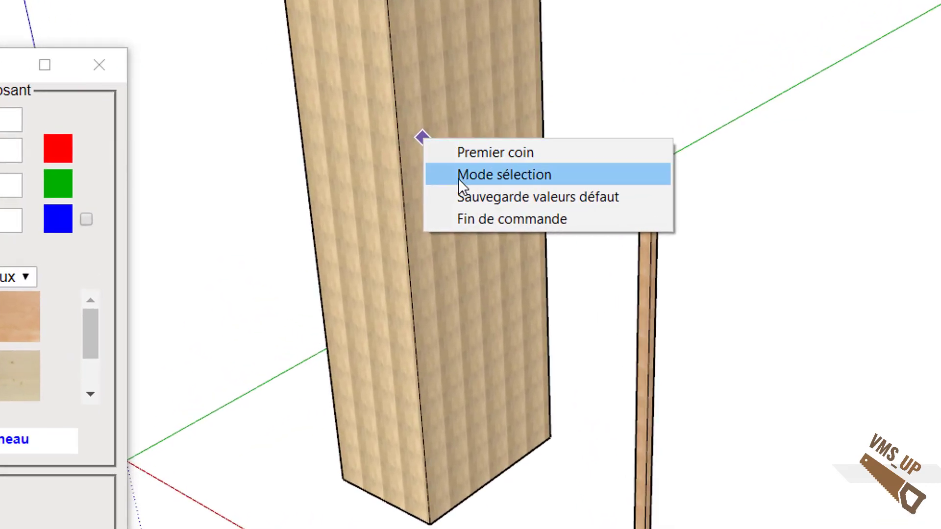
- Select the big block, set Dim_1 to 4000 mm and Erable - Massif material, then apply
{"action": "left_click", "coordinate": [459, 180]}
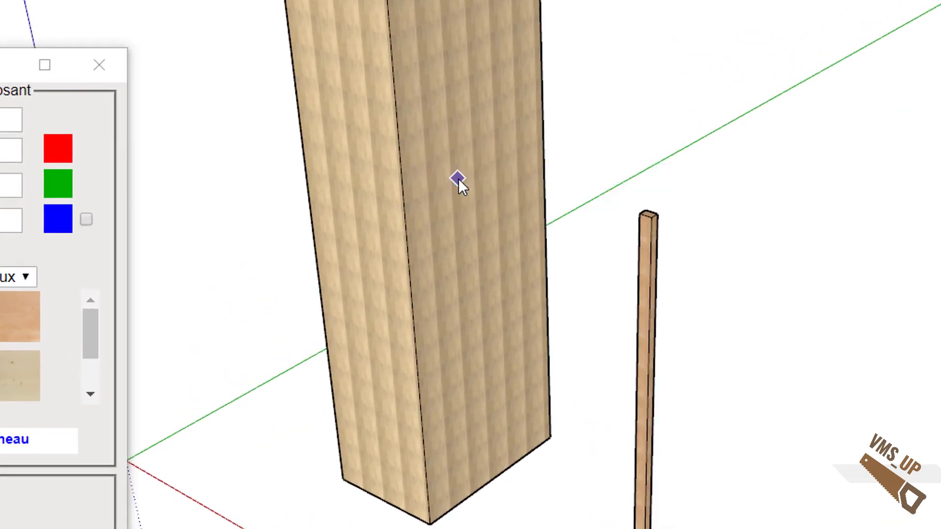
{"action": "left_click", "coordinate": [463, 179]}
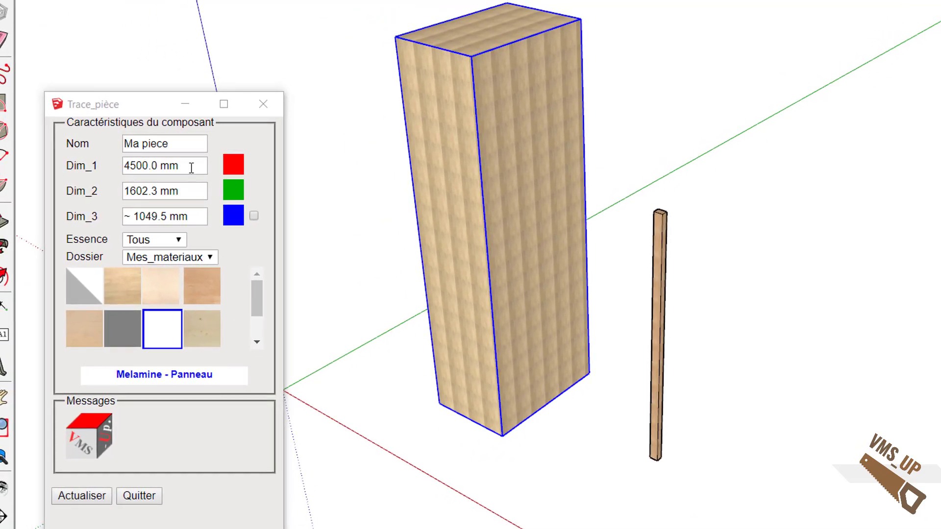
{"action": "left_click_drag", "start_coordinate": [190, 148], "coordinate": [122, 162]}
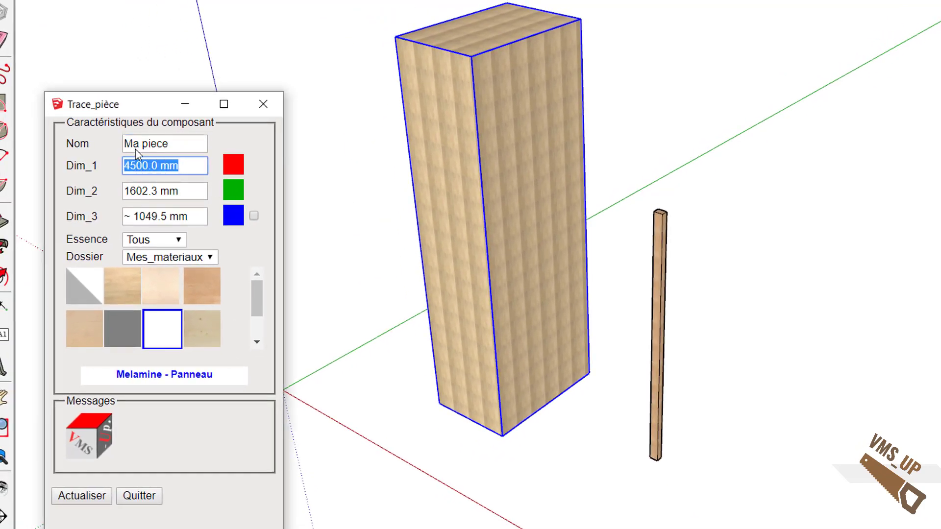
{"action": "type", "text": "4000"}
{"action": "key", "text": "Tab"}
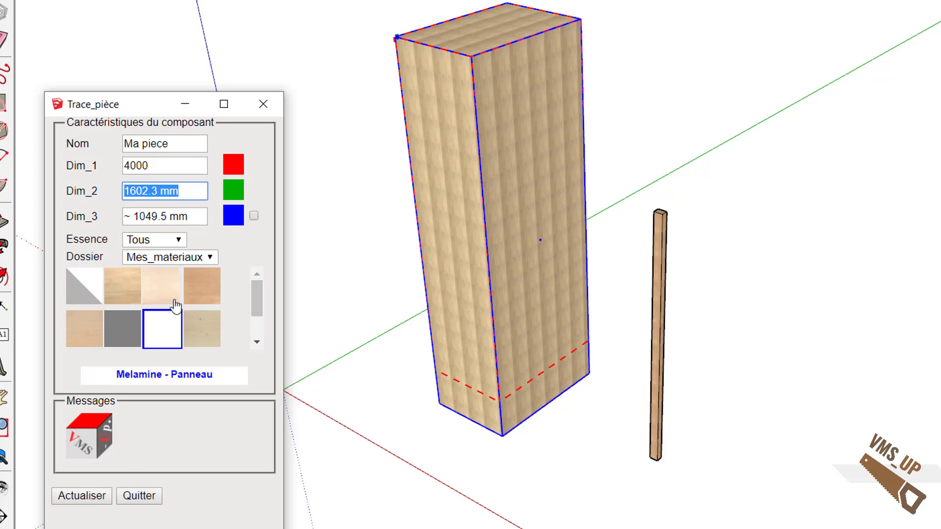
{"action": "left_click", "coordinate": [203, 303]}
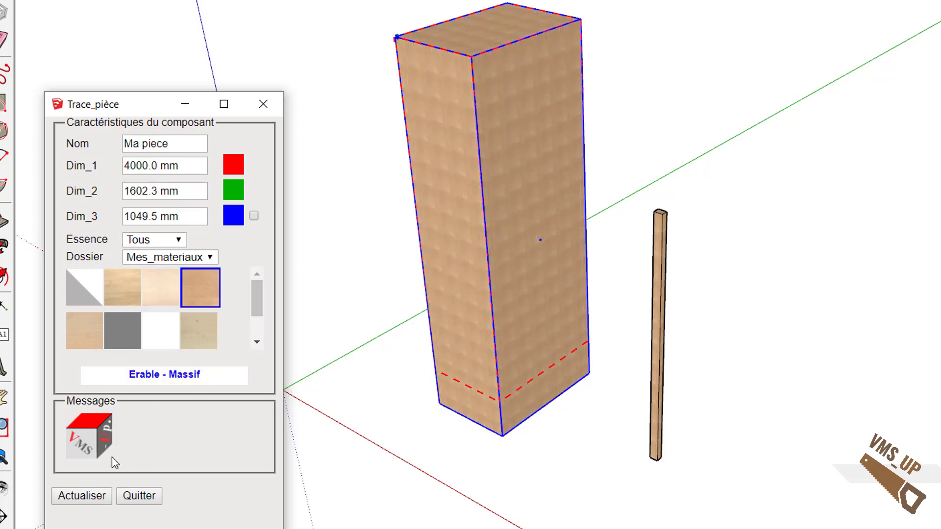
{"action": "left_click", "coordinate": [90, 499]}
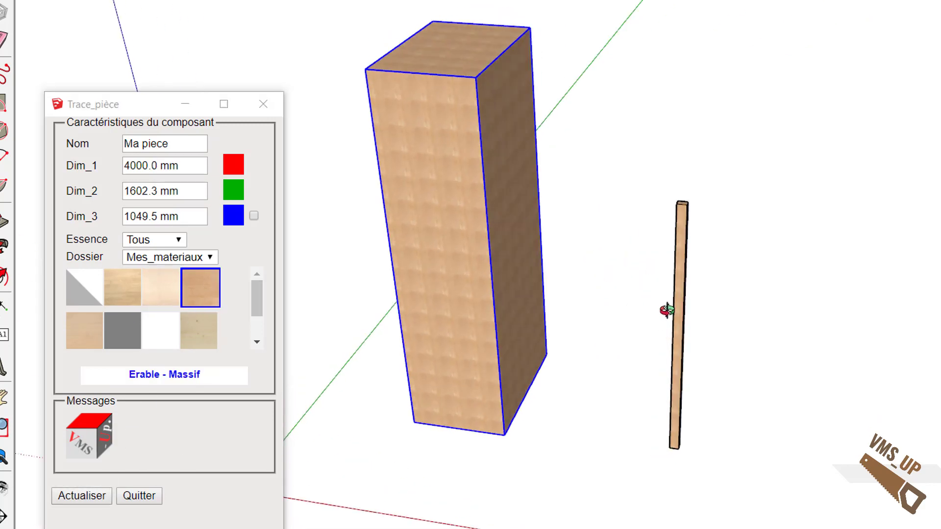
{"action": "middle_click_drag", "start_coordinate": [704, 368], "coordinate": [500, 384]}
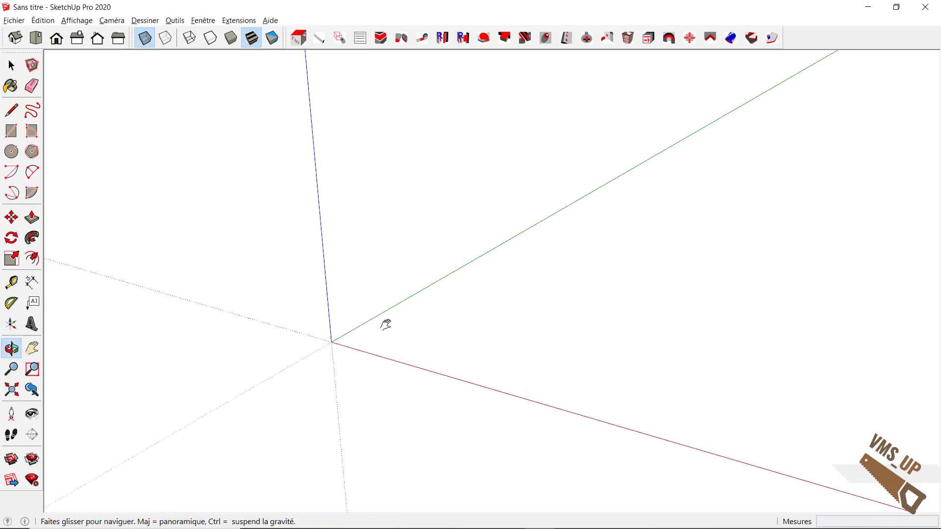
- Draw an 800 × 600 mm rectangle starting at the axes origin
{"action": "mouse_move", "coordinate": [384, 324]}
{"action": "left_mouse_down"}
{"action": "mouse_move", "coordinate": [334, 317]}
{"action": "mouse_move", "coordinate": [347, 345]}
{"action": "mouse_move", "coordinate": [342, 325]}
{"action": "left_mouse_up"}
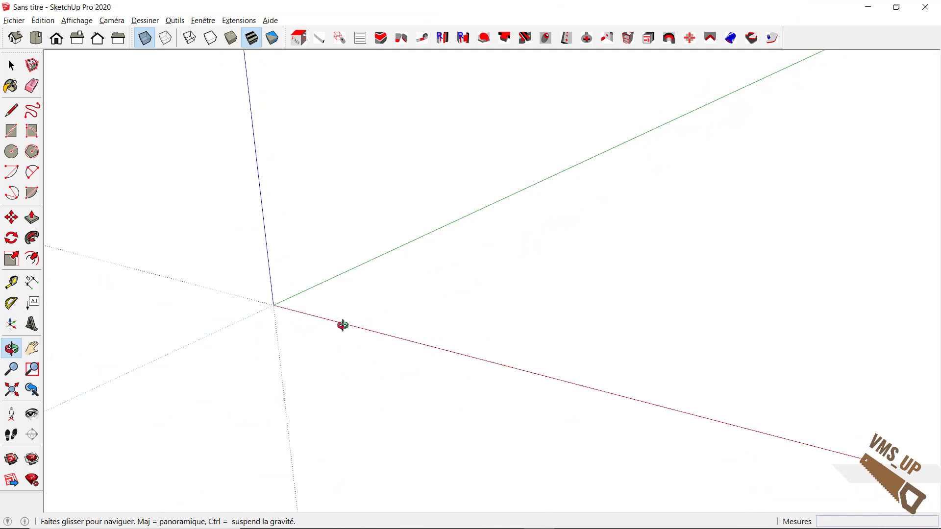
{"action": "key", "text": "space"}
{"action": "left_click", "coordinate": [11, 131]}
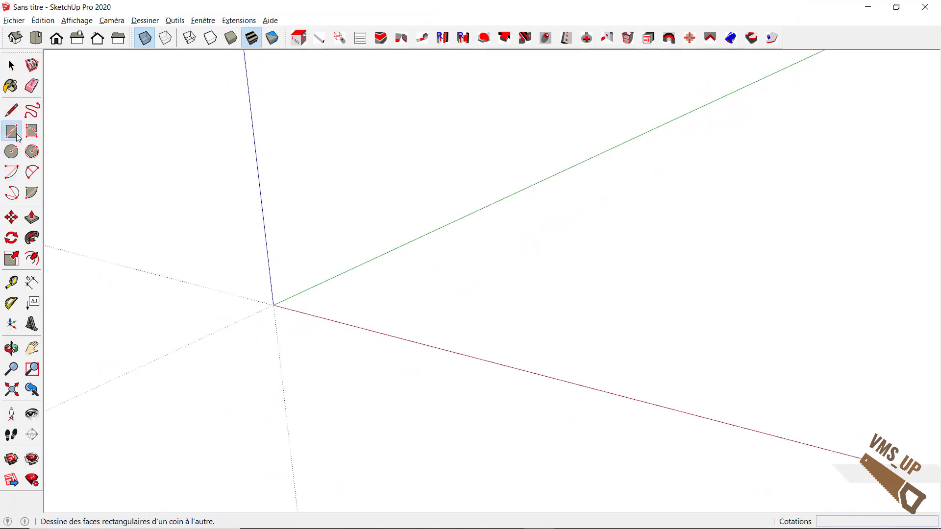
{"action": "left_click", "coordinate": [274, 305]}
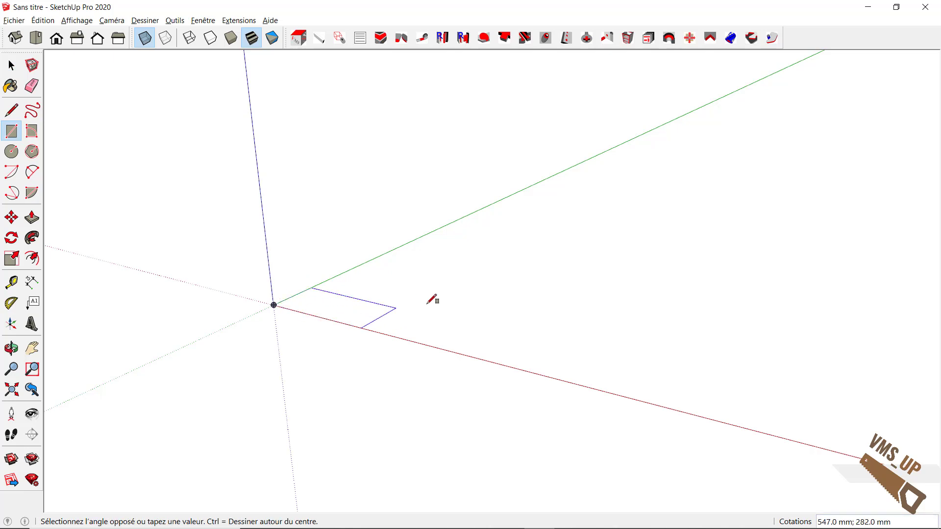
{"action": "left_click", "coordinate": [465, 302]}
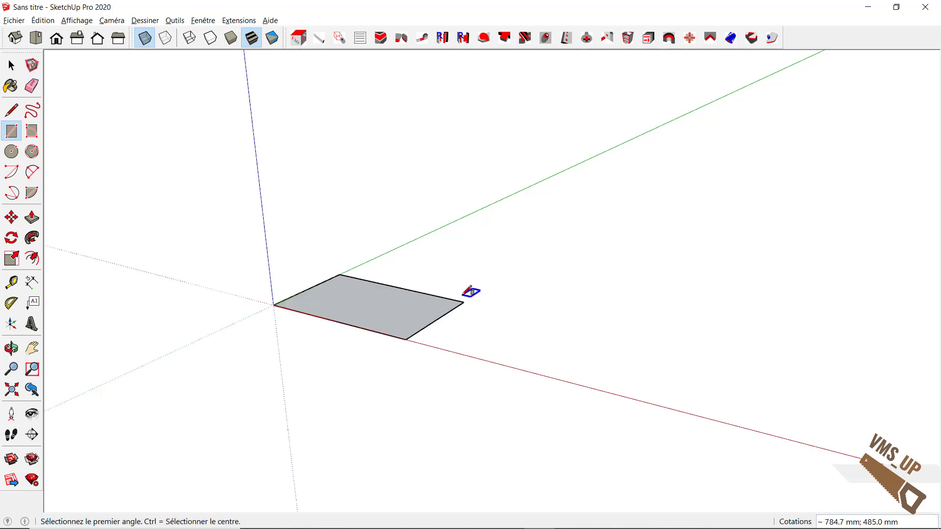
{"action": "type", "text": "800;600"}
{"action": "key", "text": "Return"}
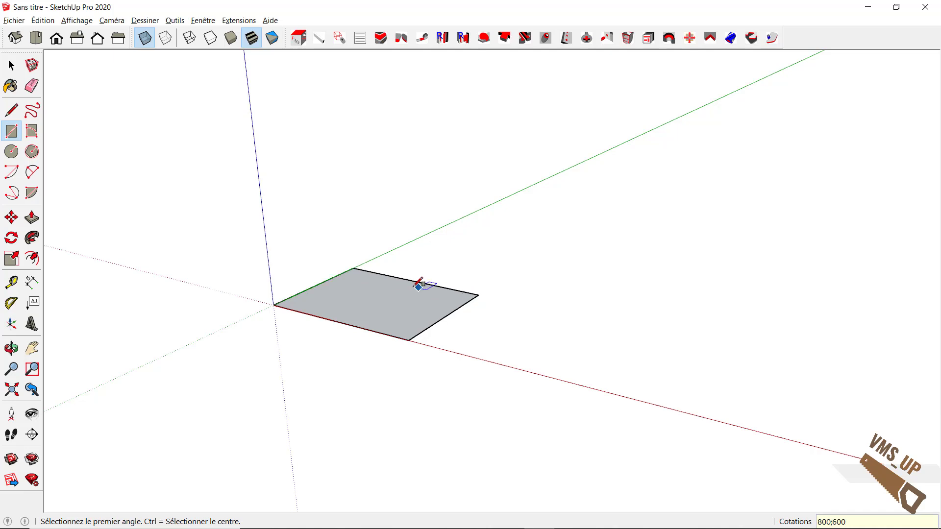
- Push/Pull the rectangle up 700 mm into a box and orbit to check it
{"action": "key", "text": "p"}
{"action": "left_click", "coordinate": [399, 296]}
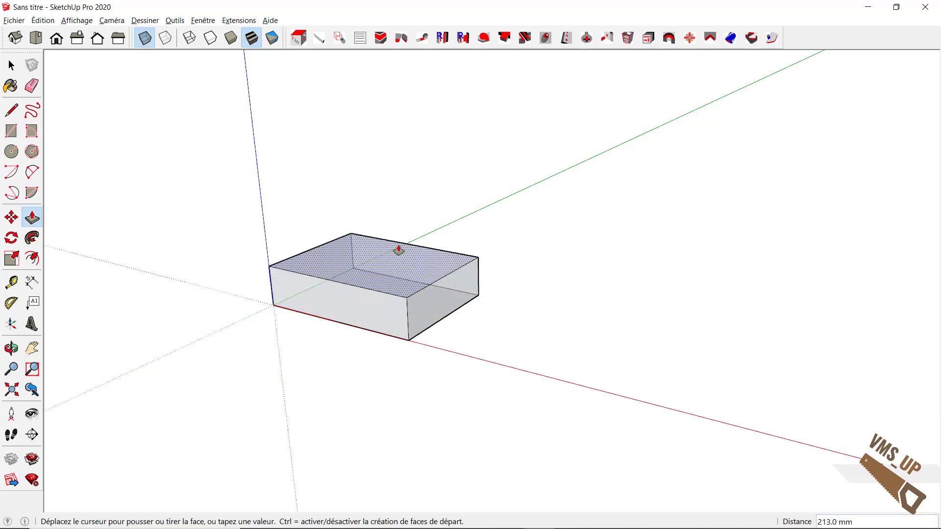
{"action": "left_click", "coordinate": [412, 204]}
{"action": "type", "text": "700"}
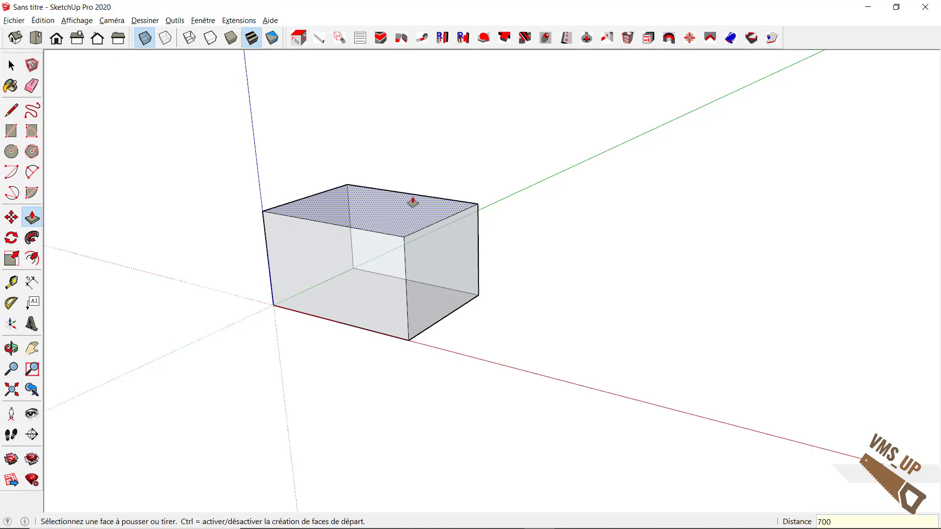
{"action": "key", "text": "Return"}
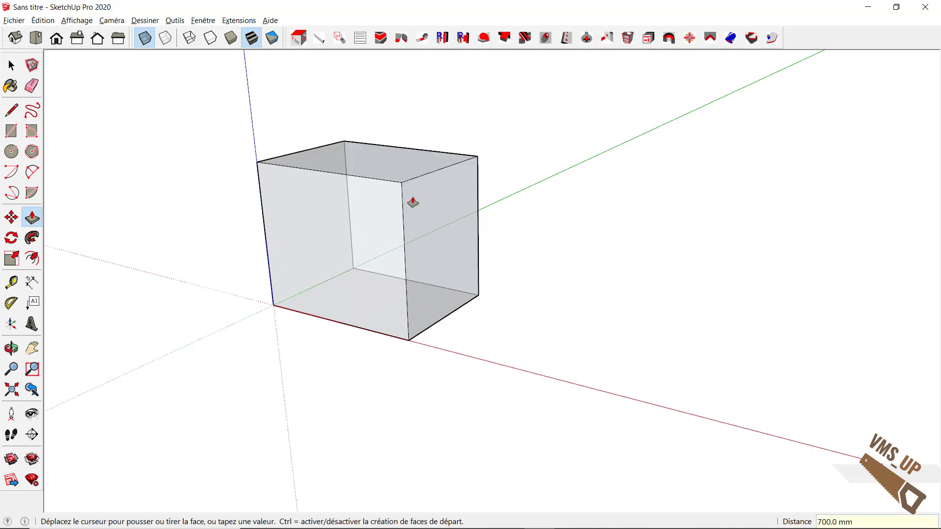
{"action": "mouse_move", "coordinate": [349, 227]}
{"action": "middle_mouse_down"}
{"action": "mouse_move", "coordinate": [471, 176]}
{"action": "mouse_move", "coordinate": [447, 1]}
{"action": "mouse_move", "coordinate": [455, 37]}
{"action": "middle_mouse_up"}
{"action": "key", "text": "p"}
{"action": "scroll", "coordinate": [445, 298], "scroll_direction": "up", "scroll_amount": 3}
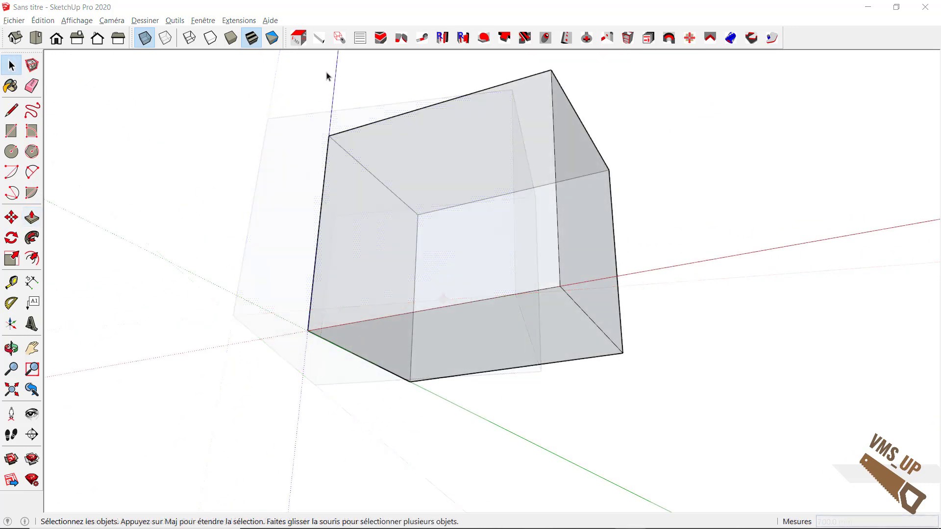
- Trace the first two 700 mm corner pieces with Trace_pièce, three corners each
{"action": "left_click", "coordinate": [338, 38]}
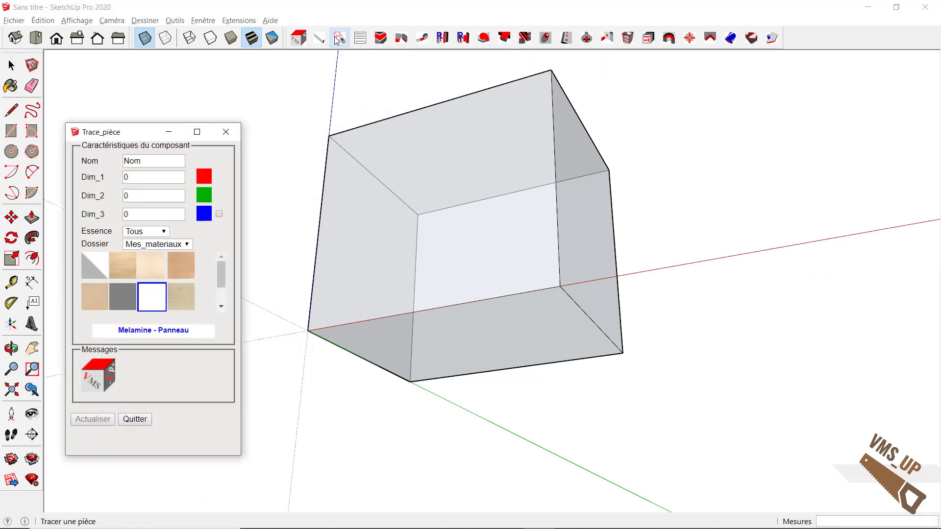
{"action": "mouse_move", "coordinate": [301, 279]}
{"action": "middle_mouse_down"}
{"action": "mouse_move", "coordinate": [290, 116]}
{"action": "mouse_move", "coordinate": [291, 281]}
{"action": "middle_mouse_up"}
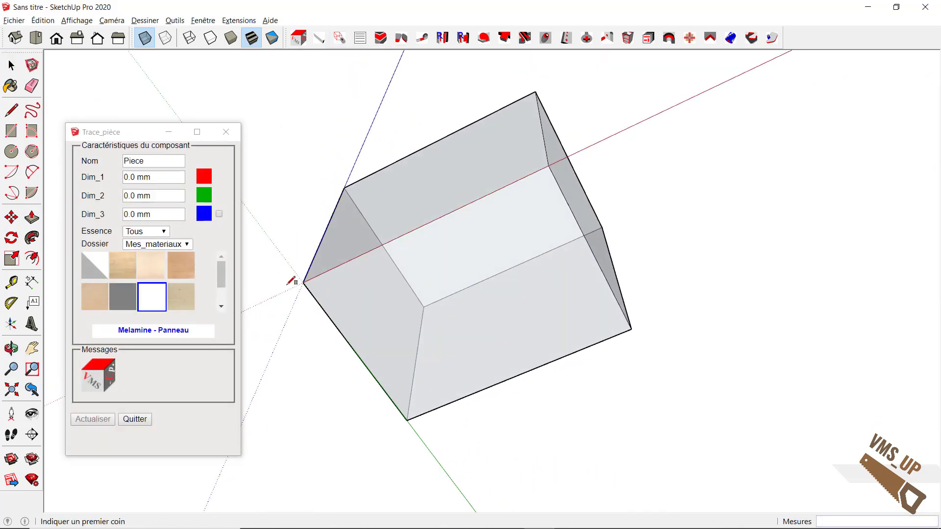
{"action": "left_click", "coordinate": [304, 282]}
{"action": "left_click", "coordinate": [348, 293]}
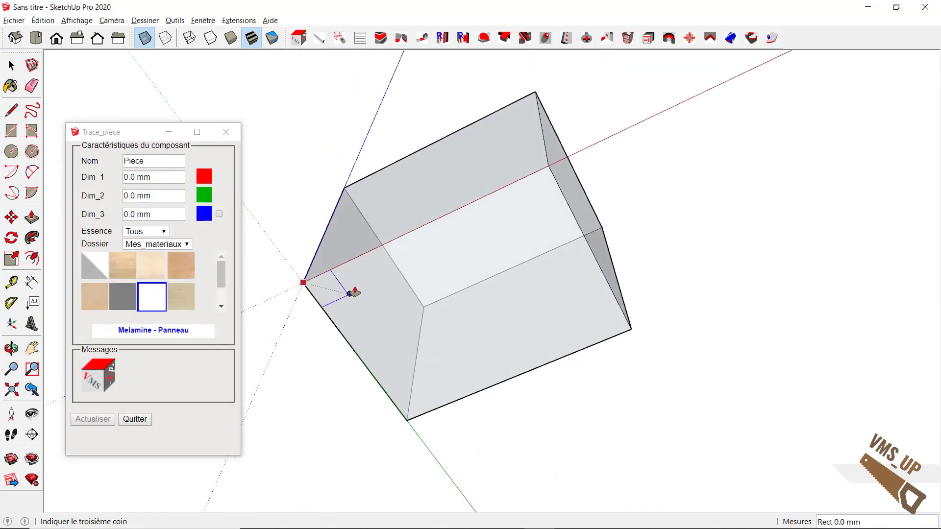
{"action": "left_click", "coordinate": [393, 166]}
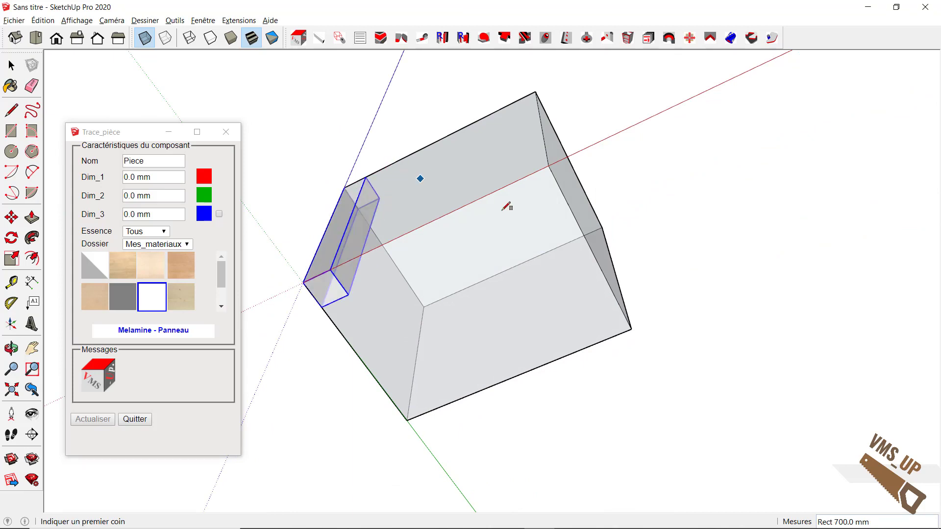
{"action": "left_click", "coordinate": [549, 165]}
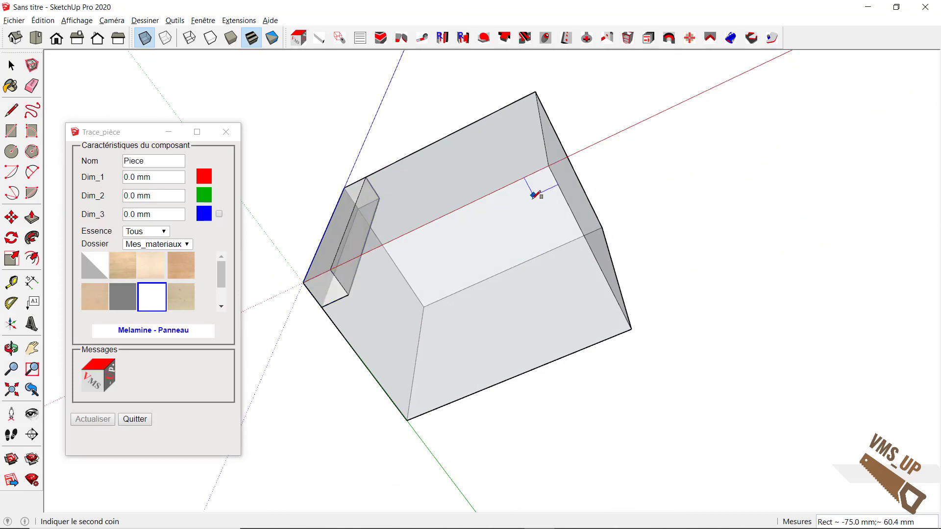
{"action": "left_click", "coordinate": [532, 198]}
{"action": "left_click", "coordinate": [510, 113]}
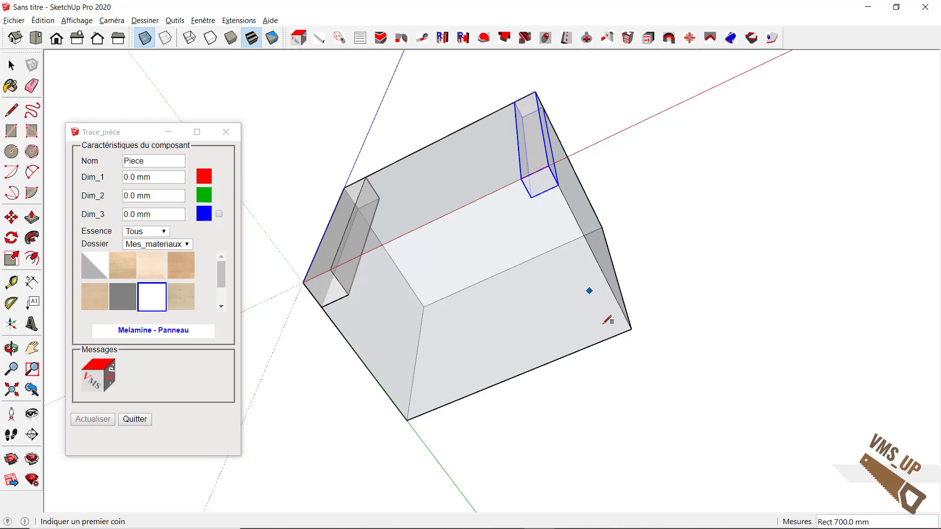
- Trace the third and fourth corner pieces in the remaining box corners
{"action": "left_click", "coordinate": [631, 329]}
{"action": "left_click", "coordinate": [593, 312]}
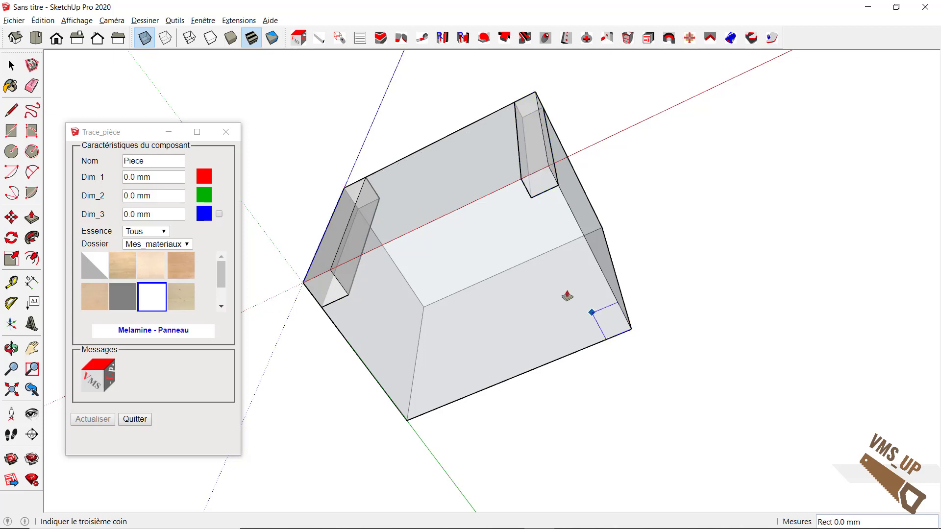
{"action": "middle_click_drag", "start_coordinate": [578, 363], "coordinate": [573, 319]}
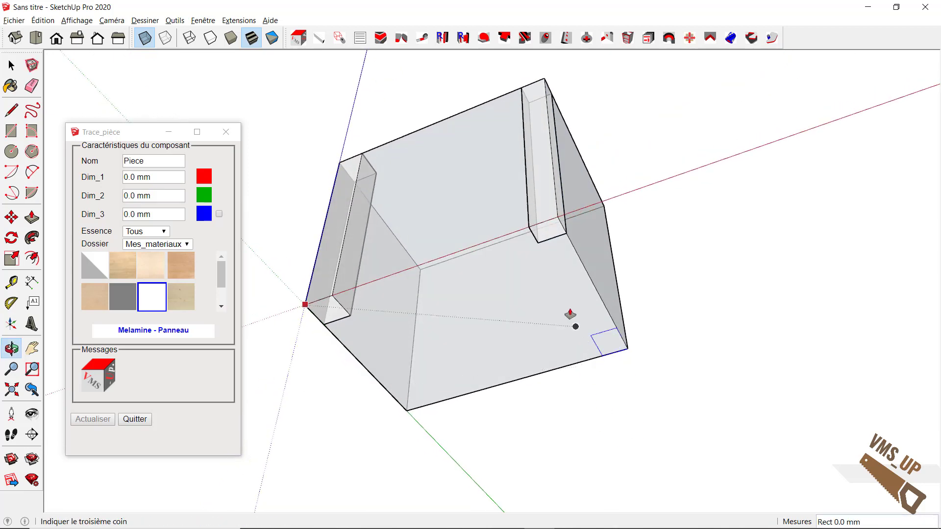
{"action": "left_click", "coordinate": [516, 242]}
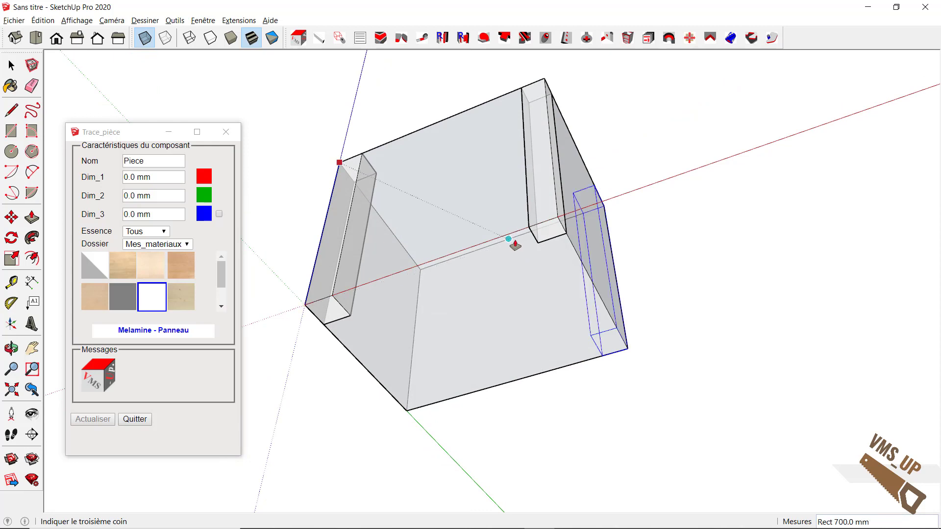
{"action": "left_click", "coordinate": [407, 410]}
{"action": "left_click", "coordinate": [428, 376]}
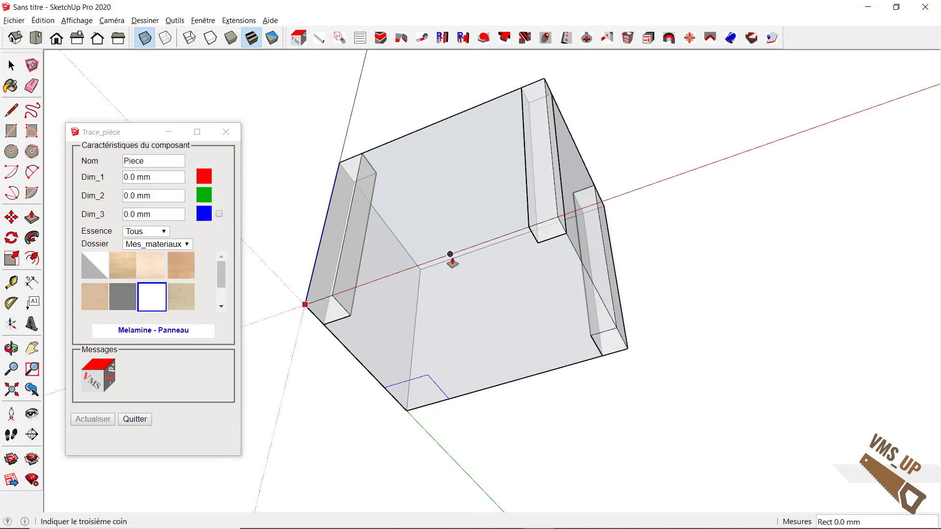
{"action": "left_click", "coordinate": [419, 131]}
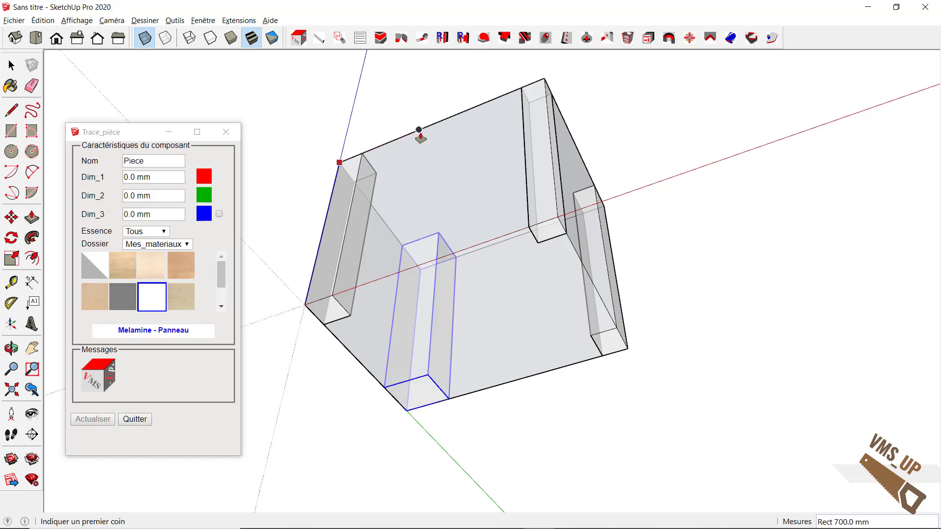
- Switch the tracing tool to Mode sélection from its right-click menu
{"action": "scroll", "coordinate": [304, 387], "scroll_direction": "down", "scroll_amount": 3}
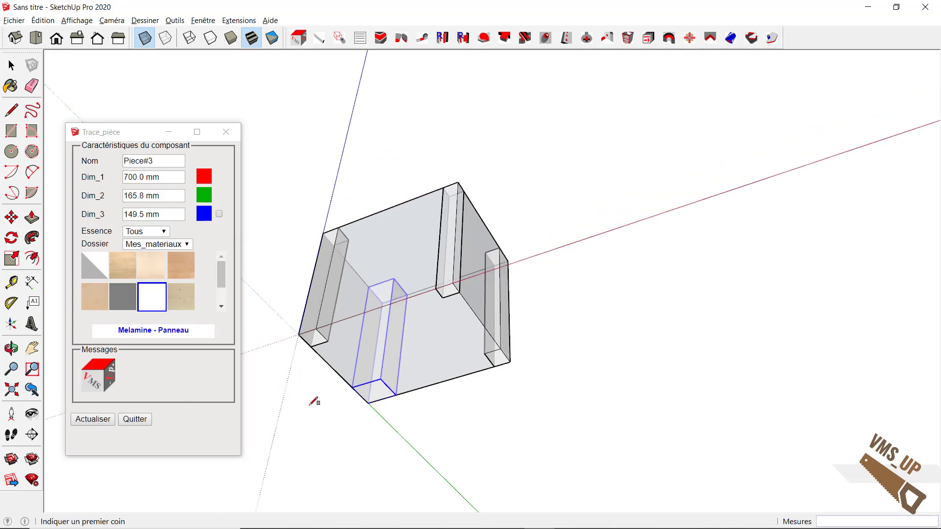
{"action": "scroll", "coordinate": [314, 399], "scroll_direction": "down", "scroll_amount": 2}
{"action": "right_click", "coordinate": [528, 335]}
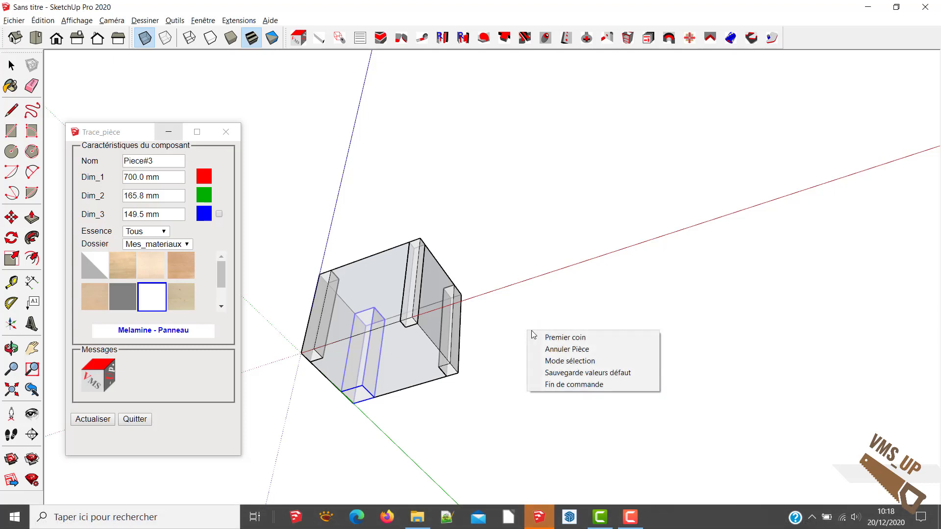
{"action": "left_click", "coordinate": [547, 360]}
- Select the four corner pieces, set Dim_2 and Dim_3 to 50 mm, apply Chene - Massif with Actualiser
{"action": "scroll", "coordinate": [406, 295], "scroll_direction": "up", "scroll_amount": 2}
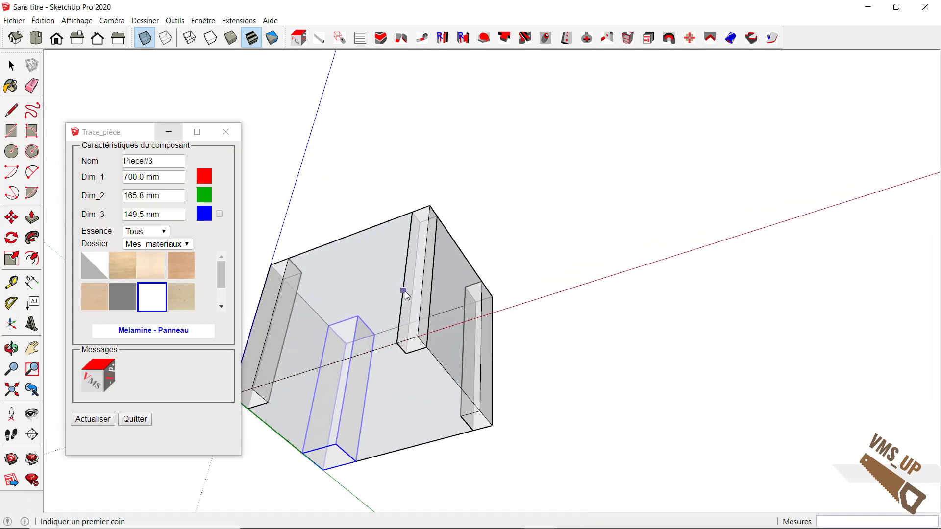
{"action": "left_click", "coordinate": [405, 295]}
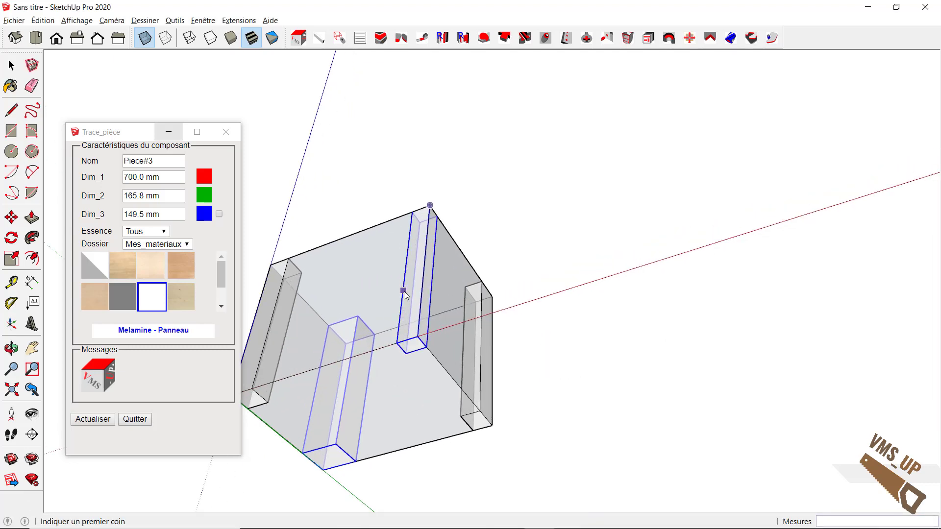
{"action": "left_click", "coordinate": [466, 361]}
{"action": "left_click", "coordinate": [276, 306]}
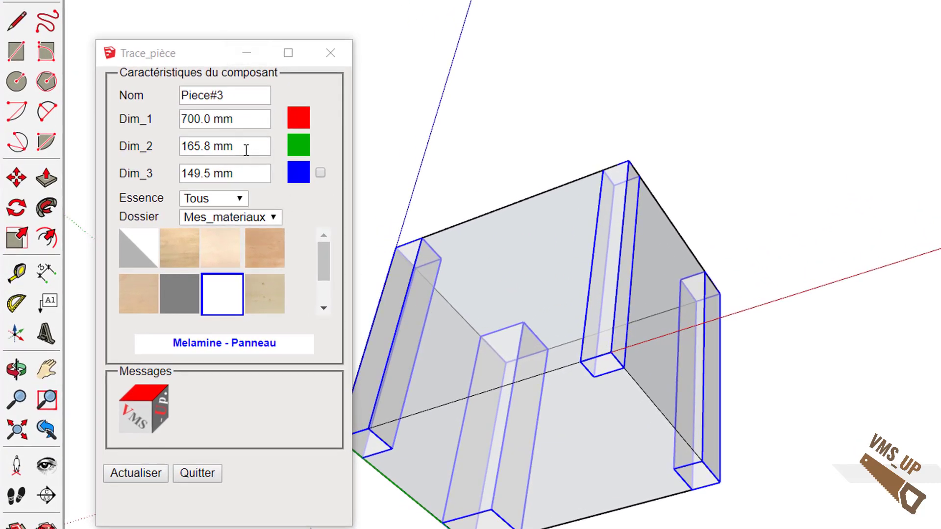
{"action": "left_click_drag", "start_coordinate": [247, 150], "coordinate": [181, 143]}
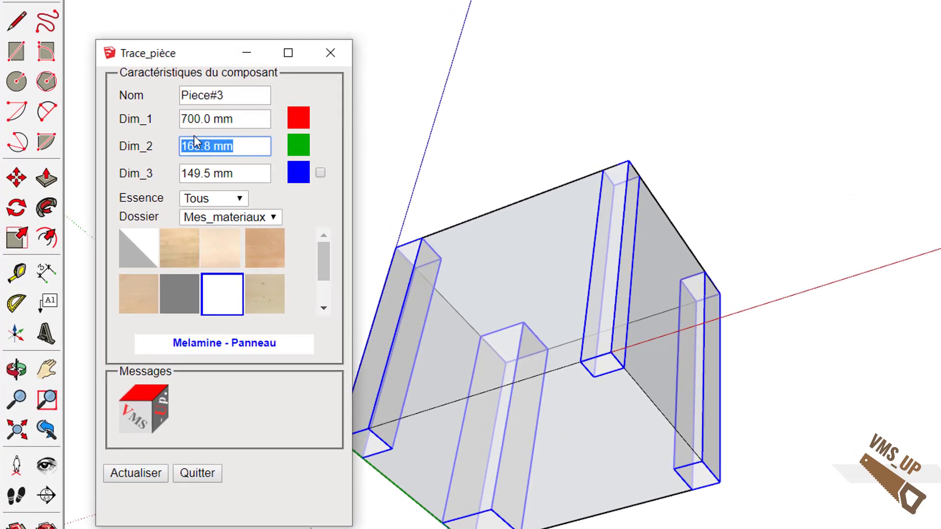
{"action": "type", "text": "50"}
{"action": "key", "text": "Tab"}
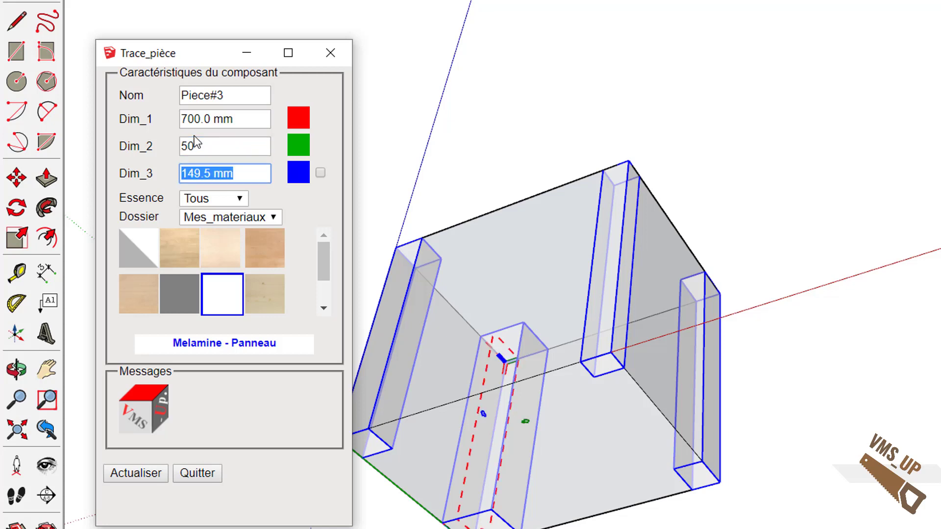
{"action": "type", "text": "50"}
{"action": "key", "text": "Tab"}
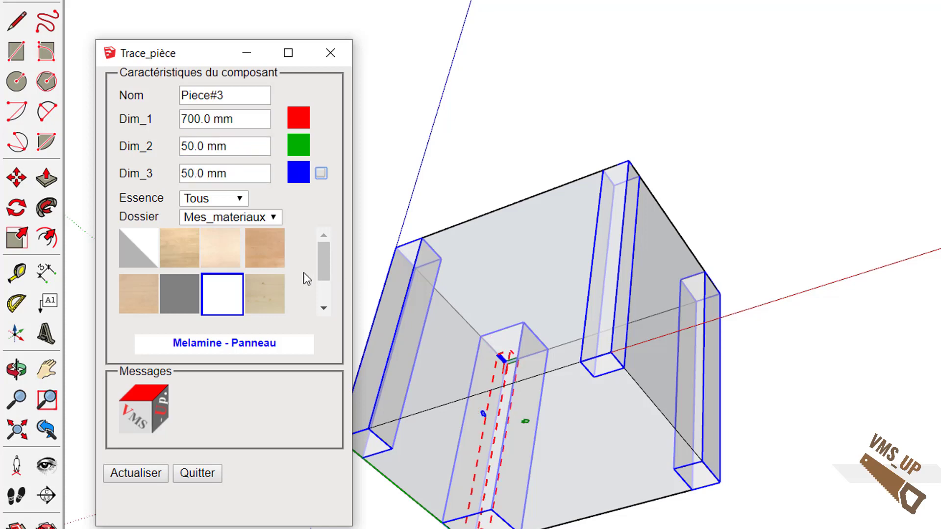
{"action": "left_click", "coordinate": [184, 256]}
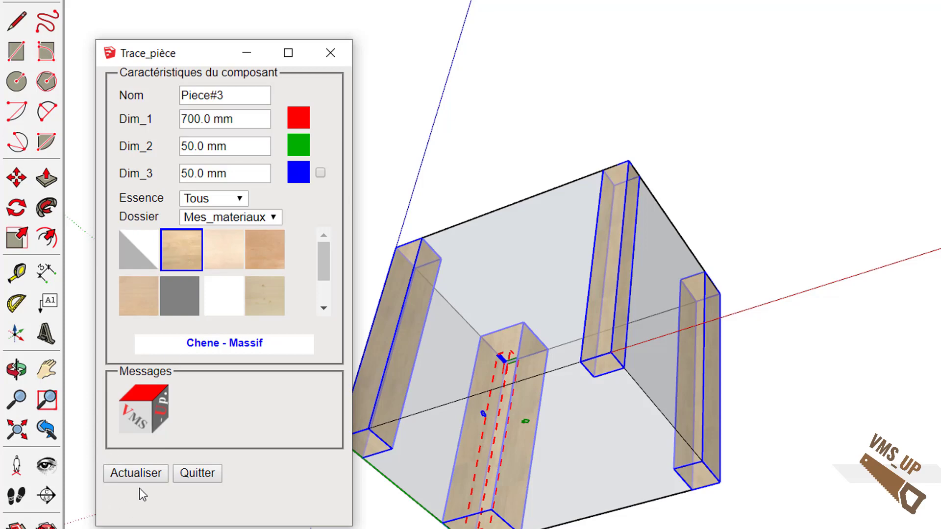
{"action": "left_click", "coordinate": [140, 472]}
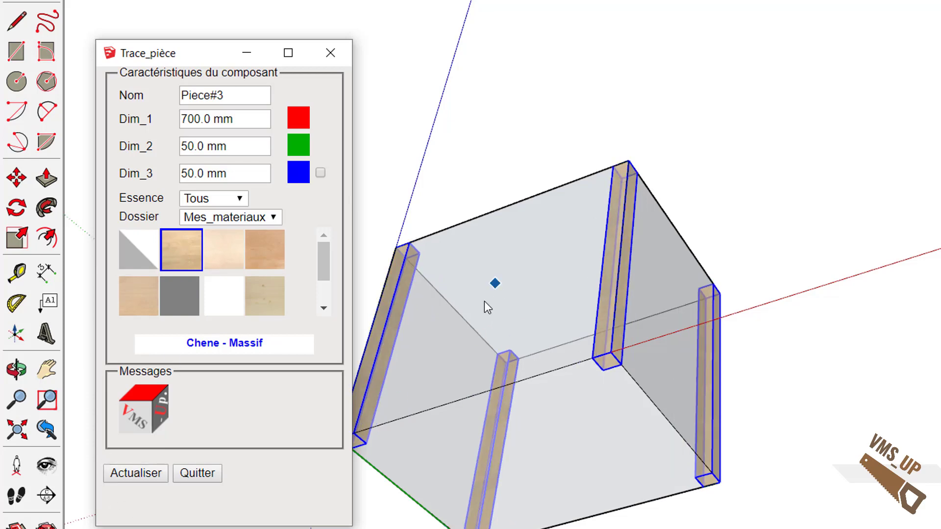
{"action": "mouse_move", "coordinate": [484, 301]}
{"action": "middle_mouse_down"}
{"action": "mouse_move", "coordinate": [520, 514]}
{"action": "mouse_move", "coordinate": [737, 479]}
{"action": "mouse_move", "coordinate": [834, 486]}
{"action": "mouse_move", "coordinate": [558, 524]}
{"action": "middle_mouse_up"}
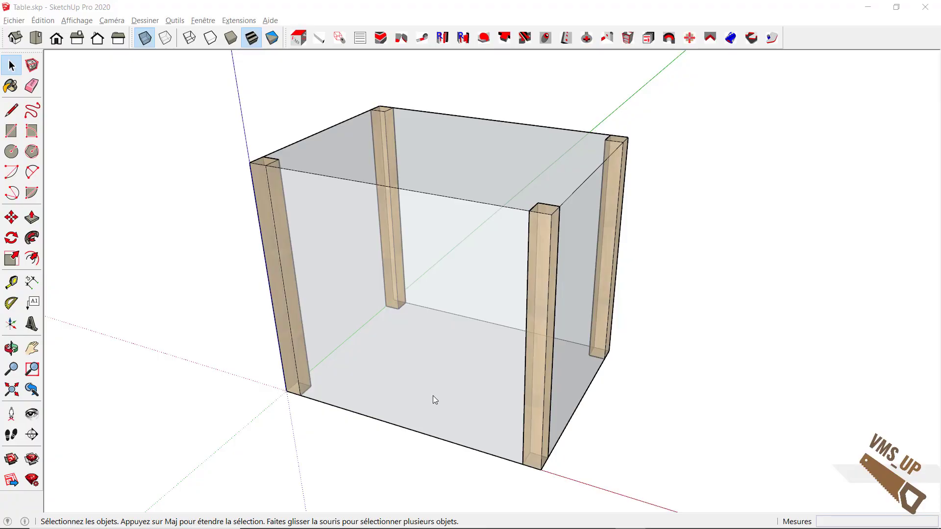
- Delete the box around the legs, leaving only the four oak legs, and turn off X-ray
{"action": "left_click", "coordinate": [433, 398]}
{"action": "triple_click", "coordinate": [433, 396]}
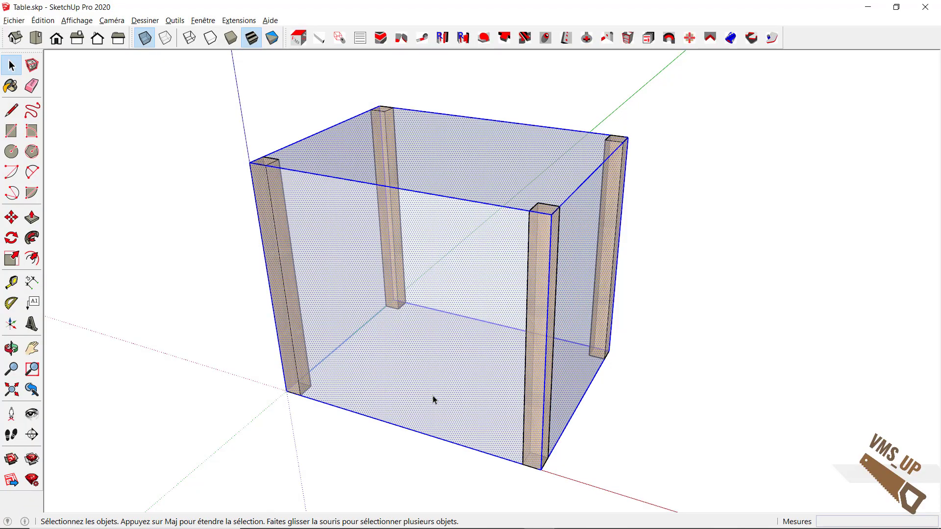
{"action": "key", "text": "Delete"}
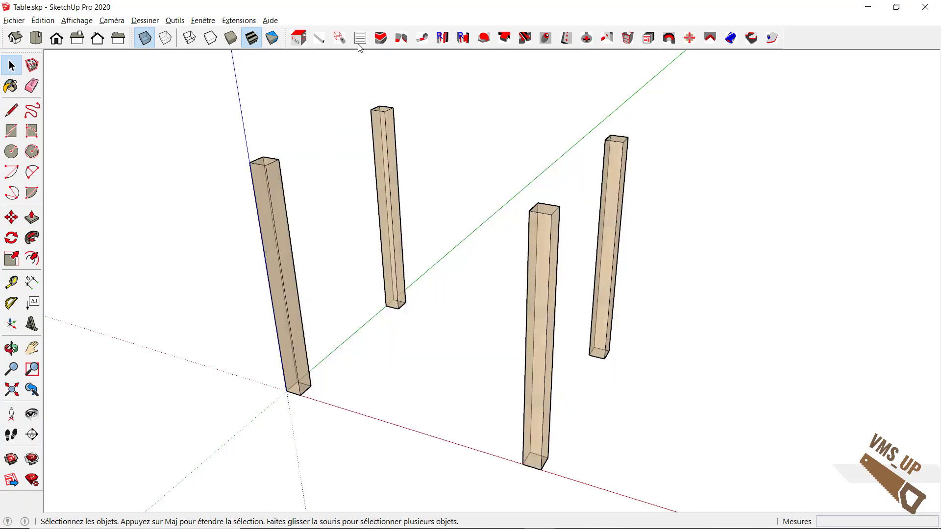
{"action": "left_click", "coordinate": [142, 39]}
{"action": "scroll", "coordinate": [377, 108], "scroll_direction": "up", "scroll_amount": 1}
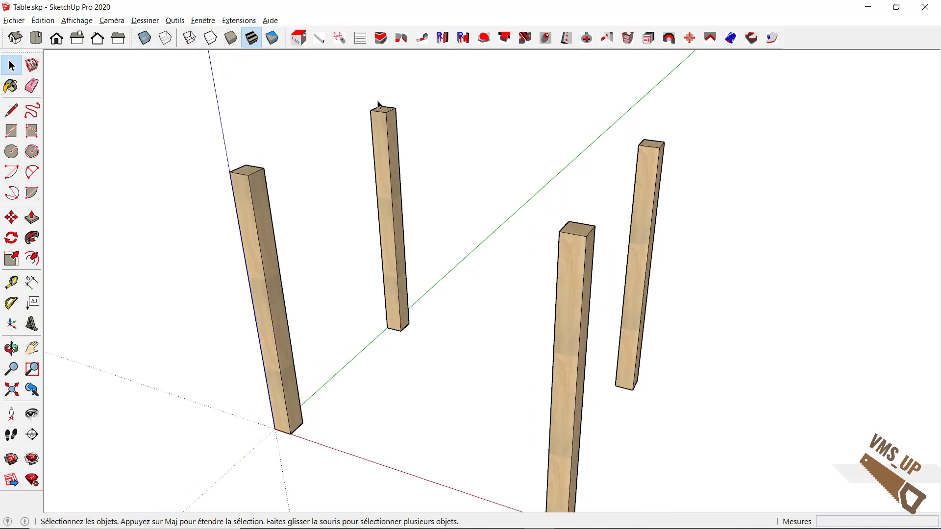
- Trace the first rail face between two leg tops with Trace_pièce
{"action": "left_click", "coordinate": [340, 39]}
{"action": "scroll", "coordinate": [284, 182], "scroll_direction": "up", "scroll_amount": 1}
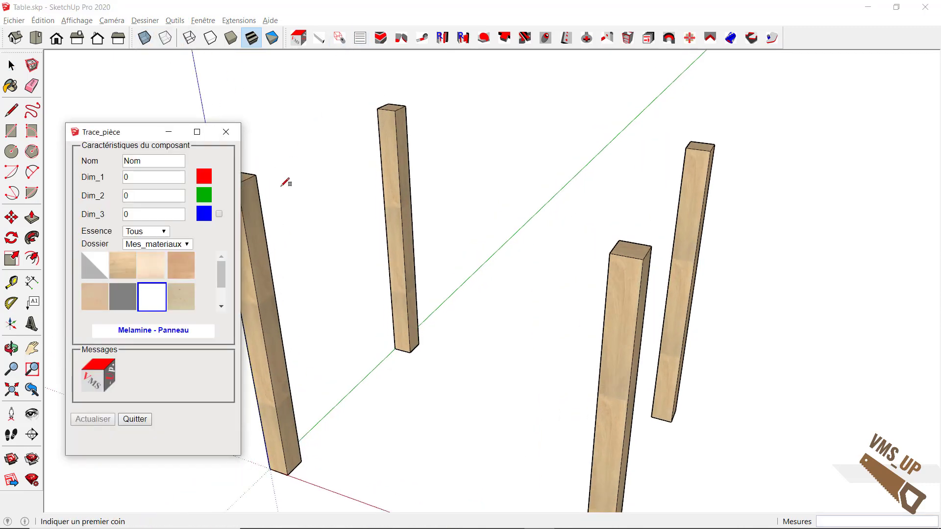
{"action": "middle_click_drag", "start_coordinate": [300, 199], "coordinate": [298, 179]}
{"action": "scroll", "coordinate": [298, 178], "scroll_direction": "up", "scroll_amount": 2}
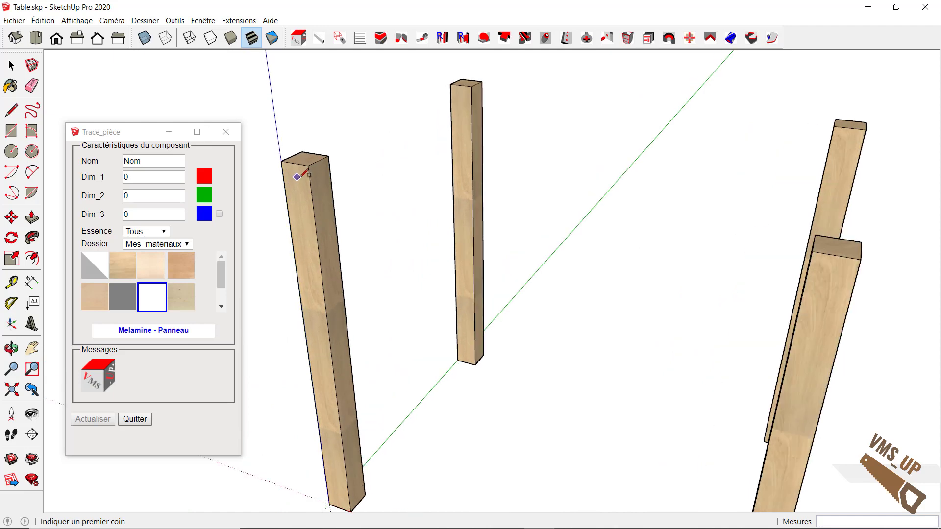
{"action": "left_click", "coordinate": [308, 166]}
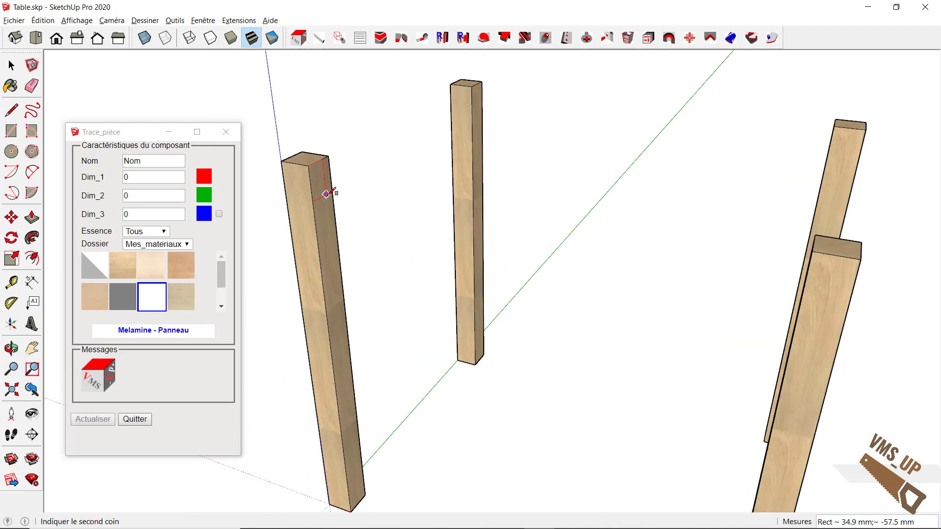
{"action": "scroll", "coordinate": [326, 191], "scroll_direction": "up", "scroll_amount": 1}
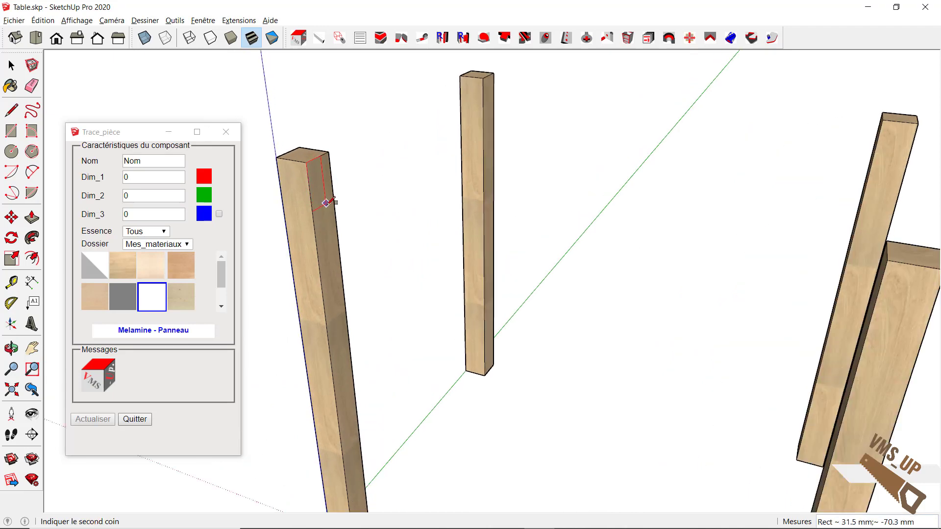
{"action": "left_click", "coordinate": [326, 203]}
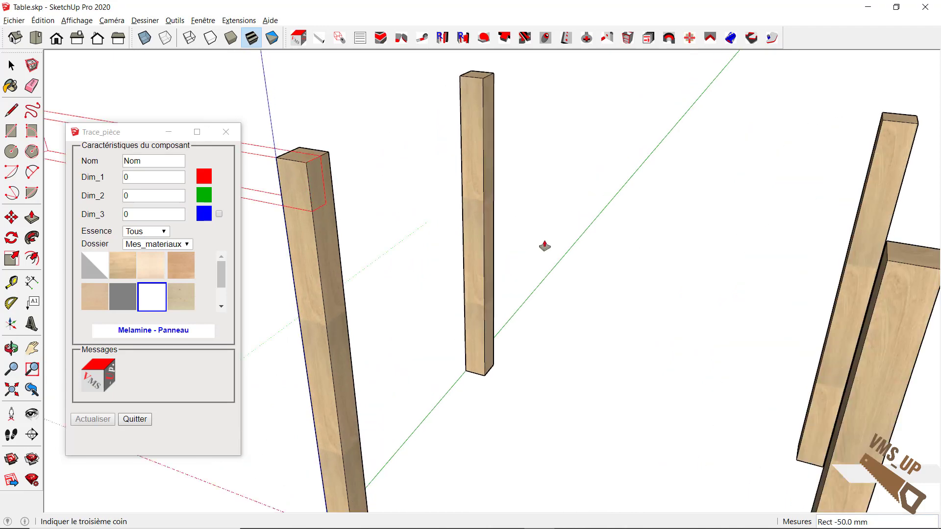
{"action": "left_click", "coordinate": [888, 262]}
- Trace a second rail face between the next pair of leg tops
{"action": "mouse_move", "coordinate": [853, 280]}
{"action": "middle_mouse_down"}
{"action": "mouse_move", "coordinate": [458, 238]}
{"action": "mouse_move", "coordinate": [595, 256]}
{"action": "mouse_move", "coordinate": [436, 210]}
{"action": "middle_mouse_up"}
{"action": "scroll", "coordinate": [466, 201], "scroll_direction": "up", "scroll_amount": 2}
{"action": "scroll", "coordinate": [443, 185], "scroll_direction": "up", "scroll_amount": 2}
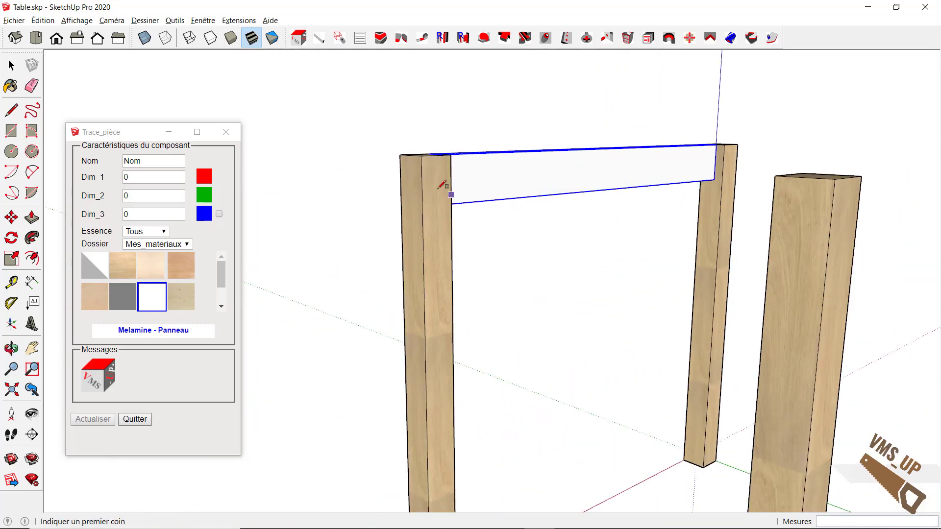
{"action": "left_click", "coordinate": [422, 156]}
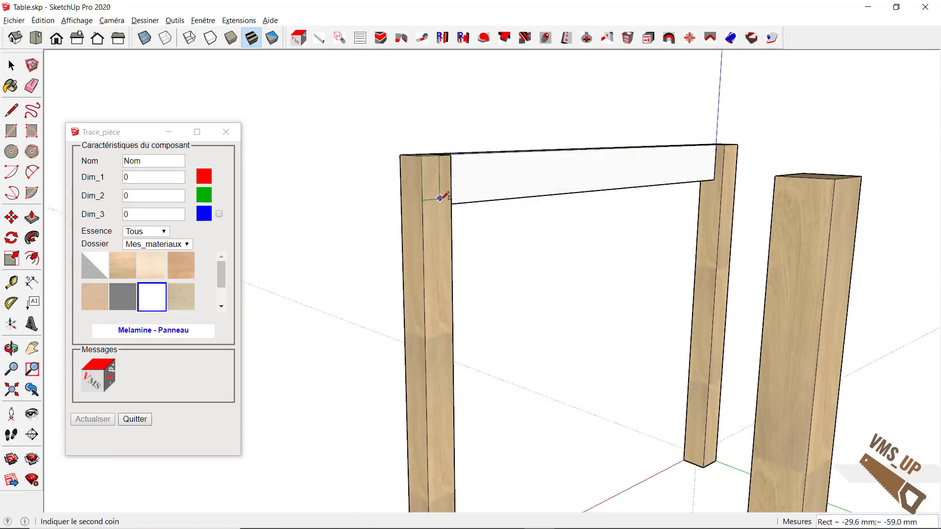
{"action": "left_click", "coordinate": [775, 185]}
- Trace a third rail face spanning across to the opposite leg
{"action": "mouse_move", "coordinate": [791, 209]}
{"action": "middle_mouse_down"}
{"action": "mouse_move", "coordinate": [664, 177]}
{"action": "mouse_move", "coordinate": [484, 200]}
{"action": "mouse_move", "coordinate": [307, 177]}
{"action": "middle_mouse_up"}
{"action": "left_click", "coordinate": [281, 141]}
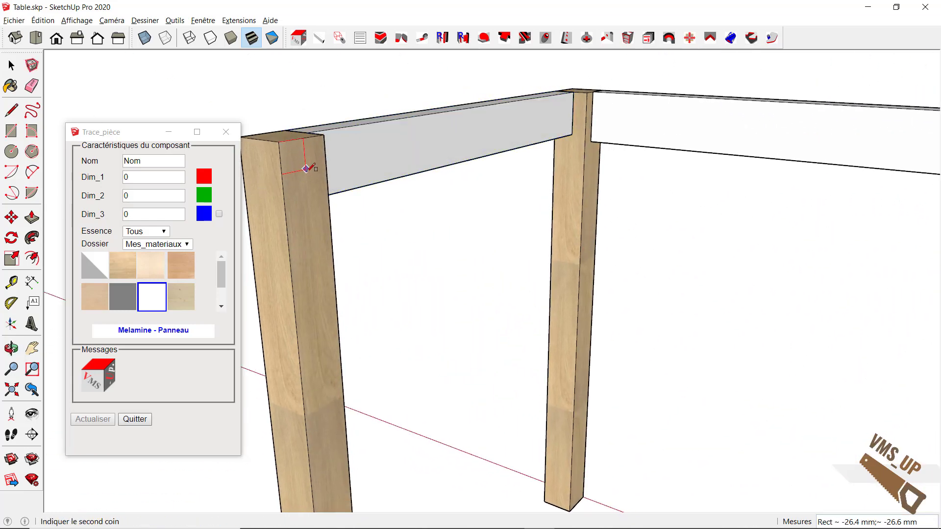
{"action": "left_click", "coordinate": [309, 201]}
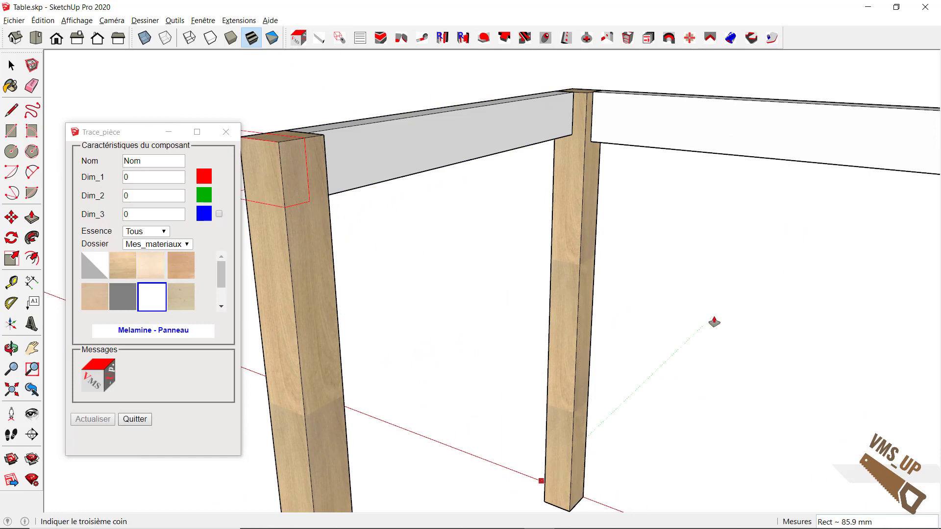
{"action": "mouse_move", "coordinate": [714, 319]}
{"action": "middle_mouse_down"}
{"action": "mouse_move", "coordinate": [441, 211]}
{"action": "mouse_move", "coordinate": [435, 254]}
{"action": "mouse_move", "coordinate": [470, 218]}
{"action": "middle_mouse_up"}
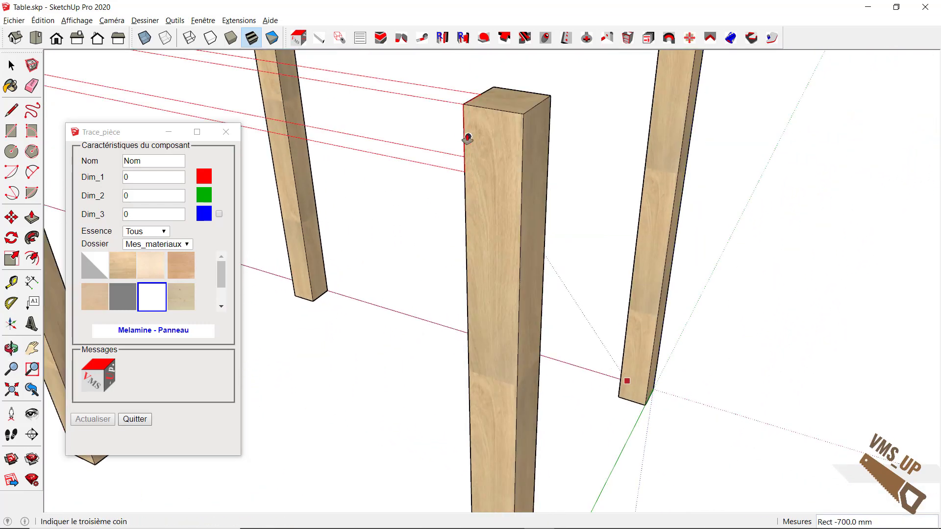
{"action": "left_click", "coordinate": [464, 104]}
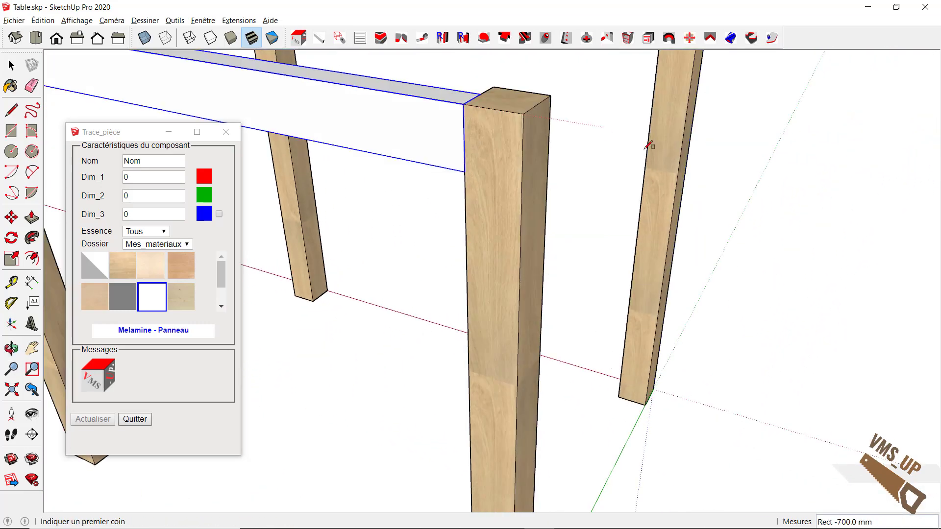
{"action": "mouse_move", "coordinate": [648, 145]}
{"action": "middle_mouse_down"}
{"action": "mouse_move", "coordinate": [553, 225]}
{"action": "mouse_move", "coordinate": [164, 222]}
{"action": "mouse_move", "coordinate": [244, 157]}
{"action": "mouse_move", "coordinate": [397, 71]}
{"action": "middle_mouse_up"}
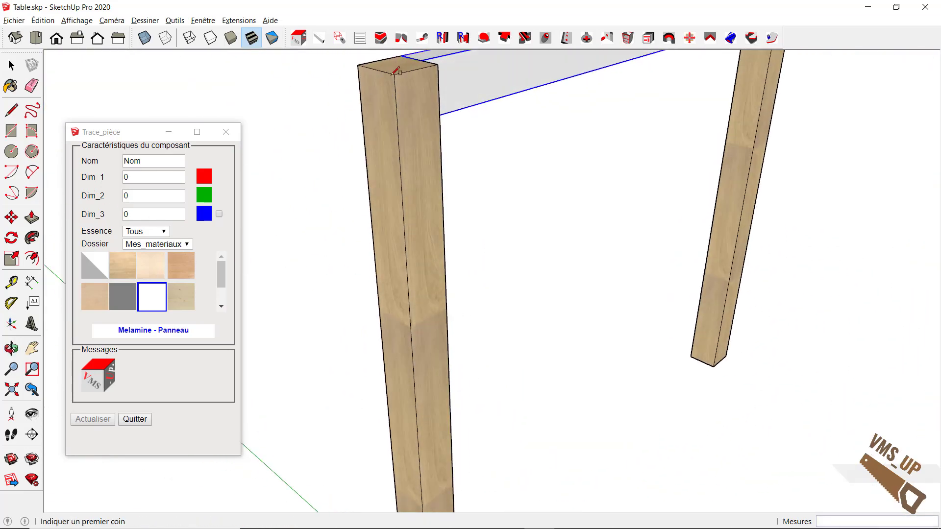
- Trace the last rail face between leg tops on the remaining side
{"action": "left_click", "coordinate": [395, 74]}
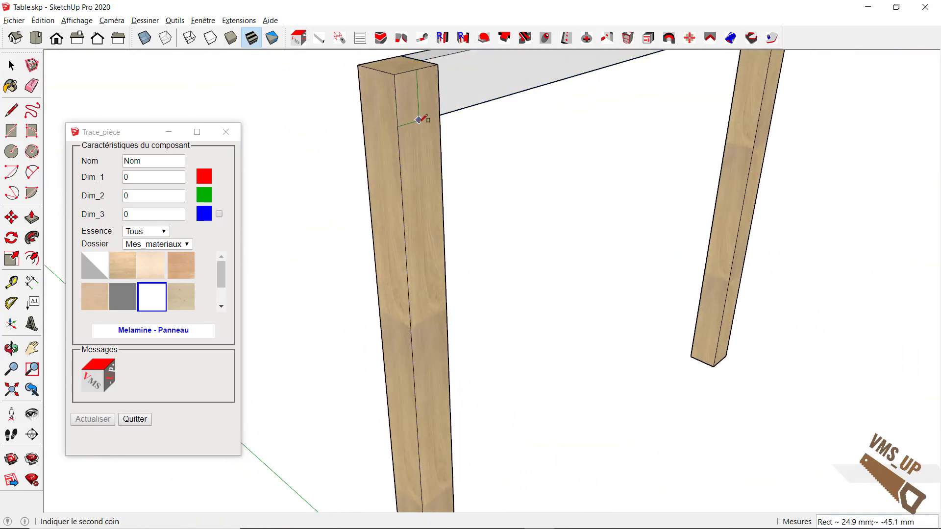
{"action": "left_click", "coordinate": [418, 121]}
{"action": "mouse_move", "coordinate": [653, 215]}
{"action": "middle_mouse_down"}
{"action": "mouse_move", "coordinate": [691, 234]}
{"action": "mouse_move", "coordinate": [508, 216]}
{"action": "mouse_move", "coordinate": [597, 219]}
{"action": "mouse_move", "coordinate": [384, 211]}
{"action": "middle_mouse_up"}
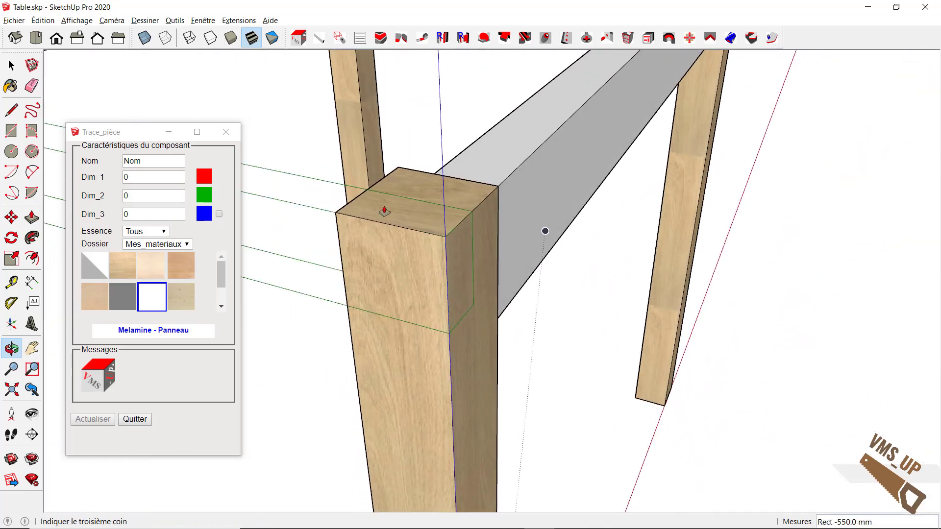
{"action": "left_click", "coordinate": [336, 215]}
{"action": "scroll", "coordinate": [337, 216], "scroll_direction": "down", "scroll_amount": 2}
{"action": "scroll", "coordinate": [378, 211], "scroll_direction": "down", "scroll_amount": 2}
{"action": "scroll", "coordinate": [400, 222], "scroll_direction": "down", "scroll_amount": 2}
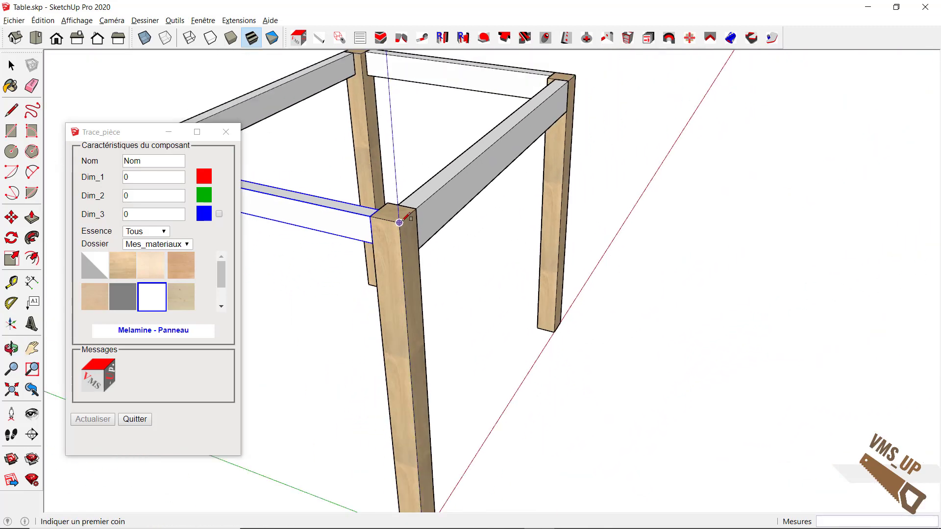
{"action": "right_click", "coordinate": [458, 227]}
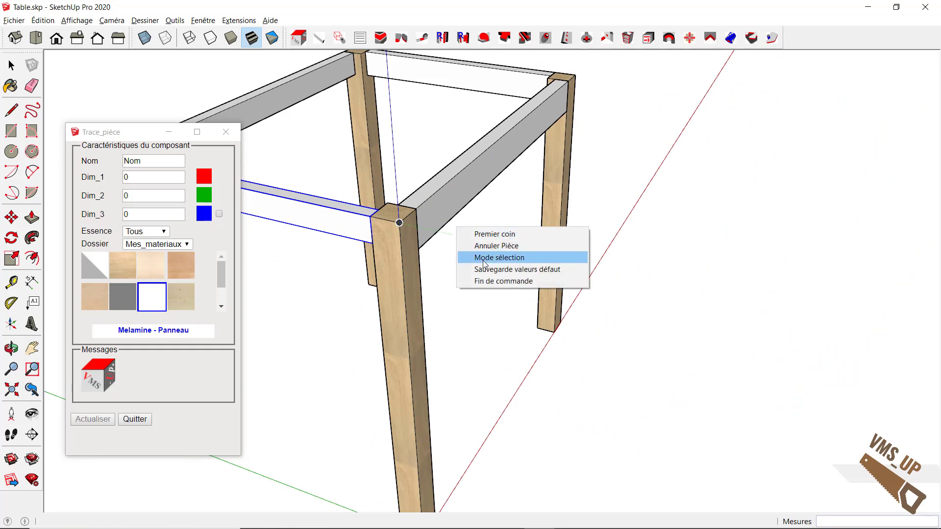
- Select the three rails, set Chene - Massif, Dim_2 70 and Dim_3 24 mm, and apply
{"action": "left_click", "coordinate": [522, 256]}
{"action": "left_click", "coordinate": [463, 181]}
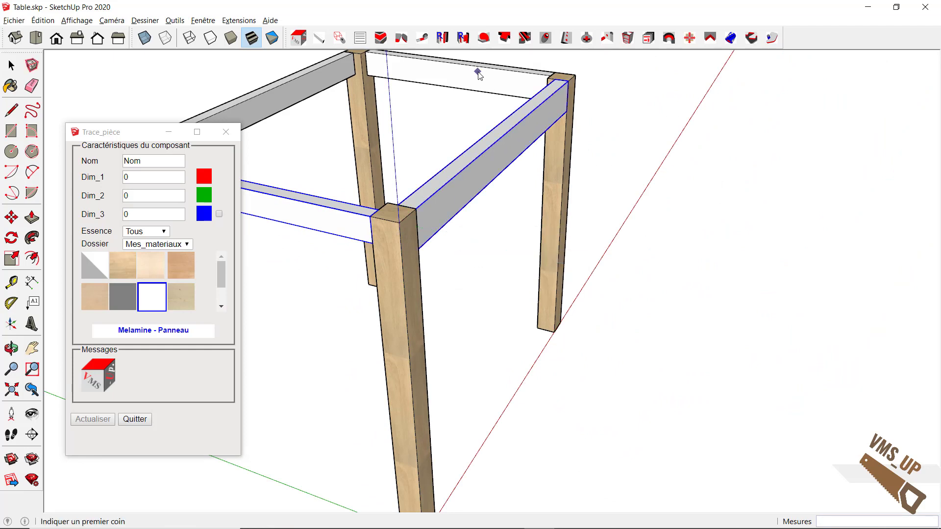
{"action": "left_click", "coordinate": [479, 72]}
{"action": "left_click", "coordinate": [298, 92]}
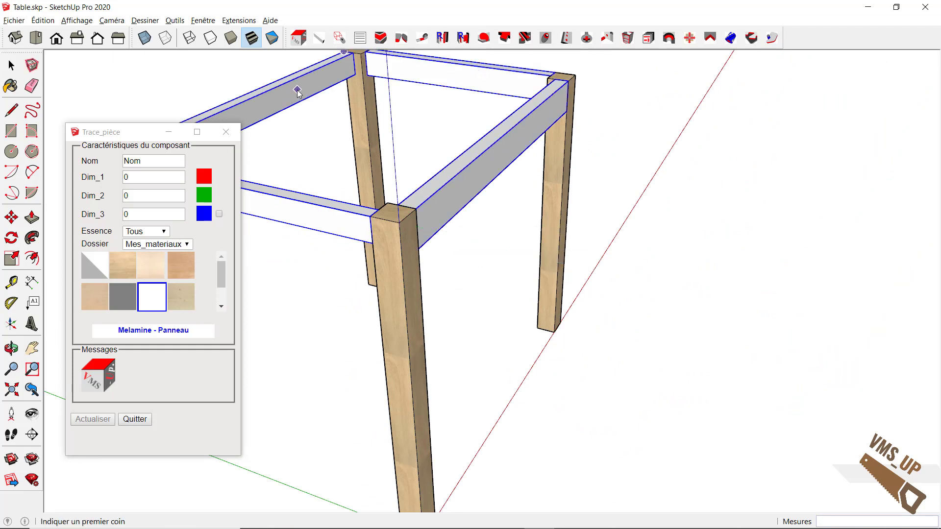
{"action": "left_click", "coordinate": [129, 267]}
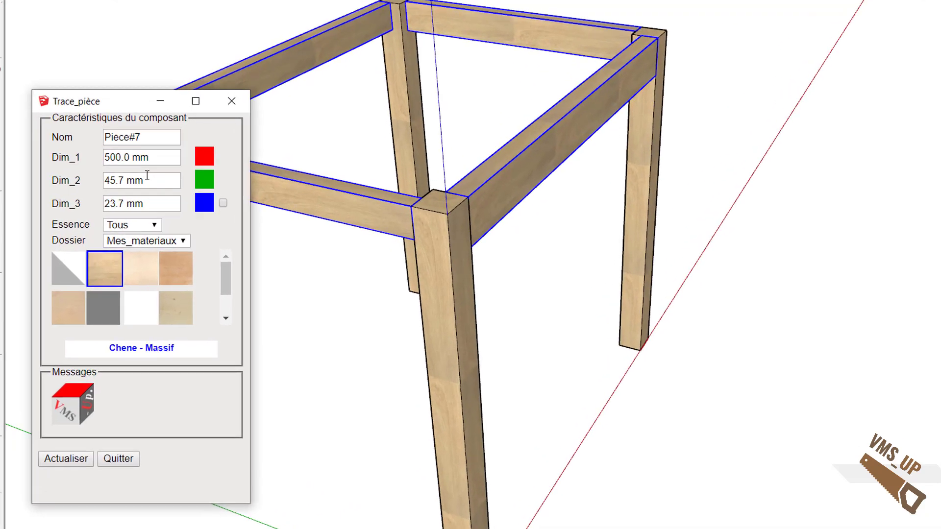
{"action": "left_click_drag", "start_coordinate": [157, 196], "coordinate": [119, 197]}
{"action": "type", "text": "70"}
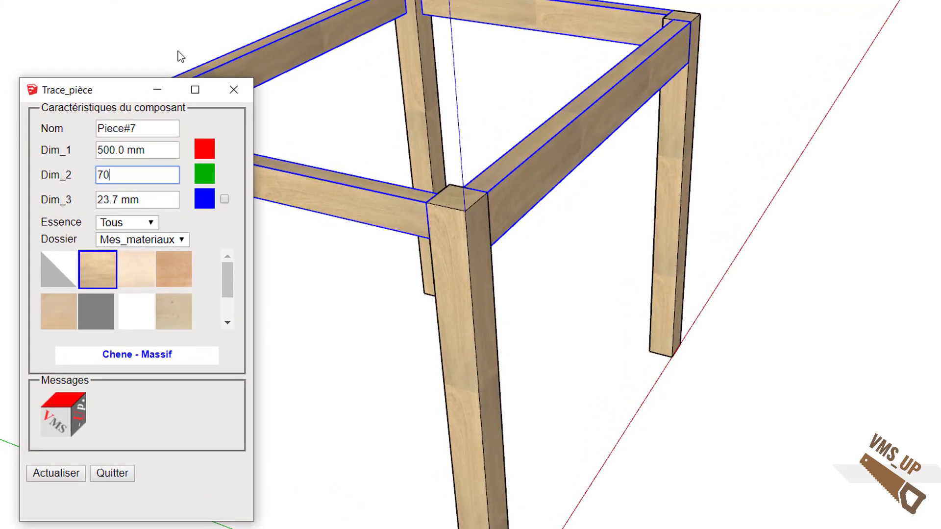
{"action": "key", "text": "Tab"}
{"action": "type", "text": "2"}
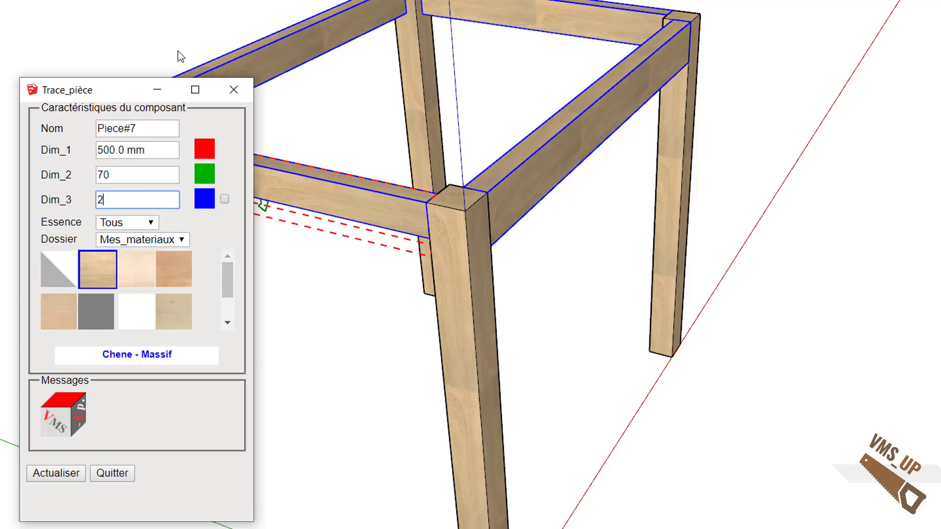
{"action": "type", "text": "4"}
{"action": "key", "text": "Tab"}
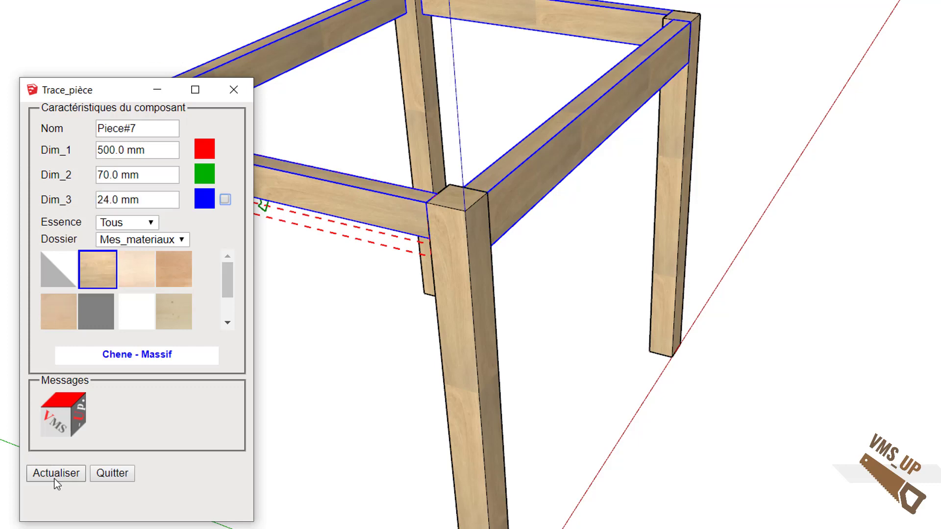
{"action": "left_click", "coordinate": [59, 486]}
{"action": "mouse_move", "coordinate": [516, 380]}
{"action": "middle_mouse_down"}
{"action": "mouse_move", "coordinate": [712, 445]}
{"action": "mouse_move", "coordinate": [553, 459]}
{"action": "middle_mouse_up"}
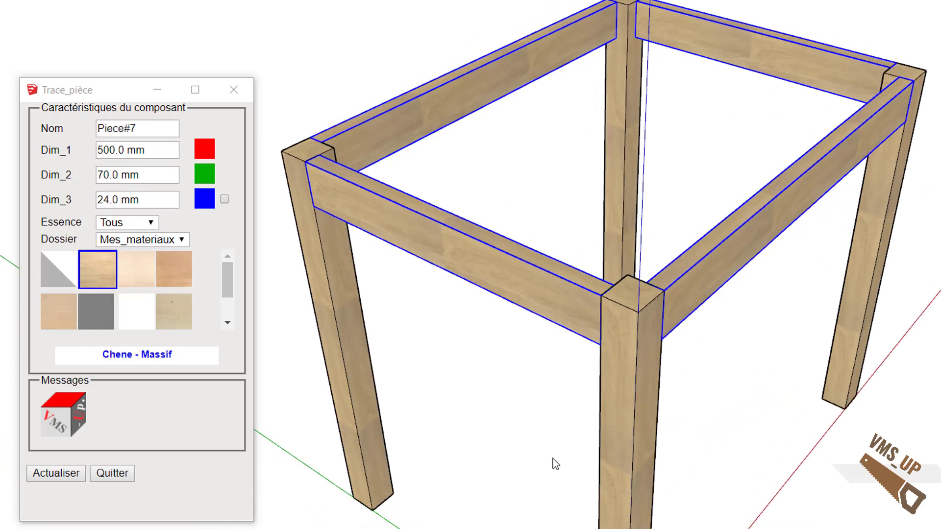
- Close the piece dialog and draw a 600 × 500 mm rectangle at the origin
{"action": "left_click", "coordinate": [122, 480]}
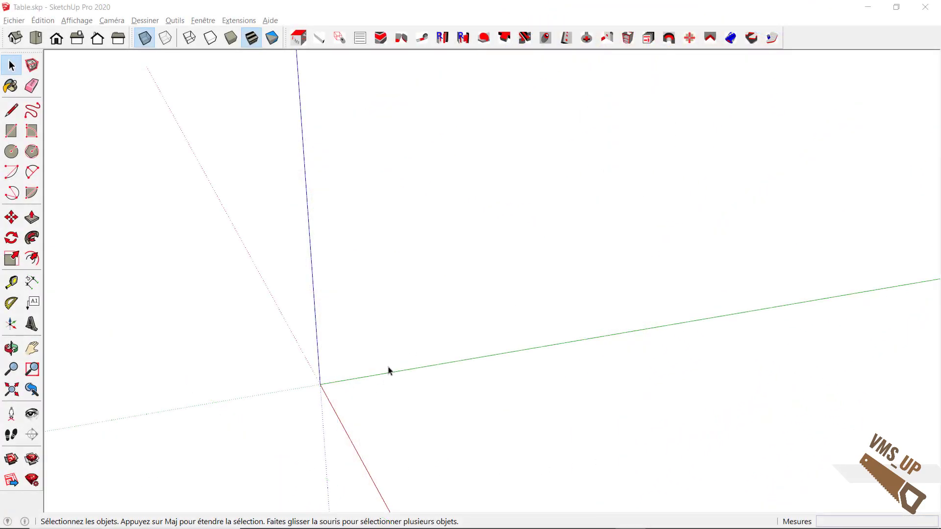
{"action": "mouse_move", "coordinate": [388, 370]}
{"action": "middle_mouse_down"}
{"action": "mouse_move", "coordinate": [353, 315]}
{"action": "mouse_move", "coordinate": [364, 293]}
{"action": "middle_mouse_up"}
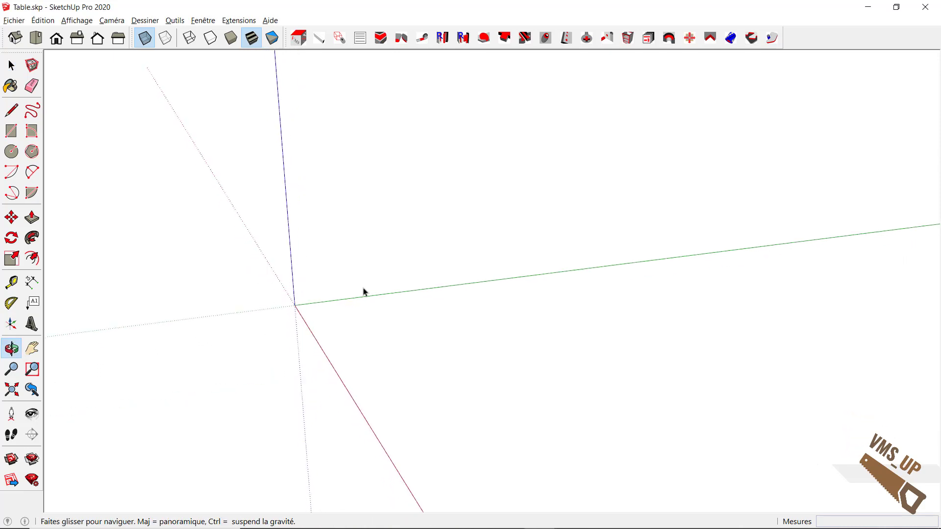
{"action": "left_click", "coordinate": [8, 132]}
{"action": "left_click", "coordinate": [288, 299]}
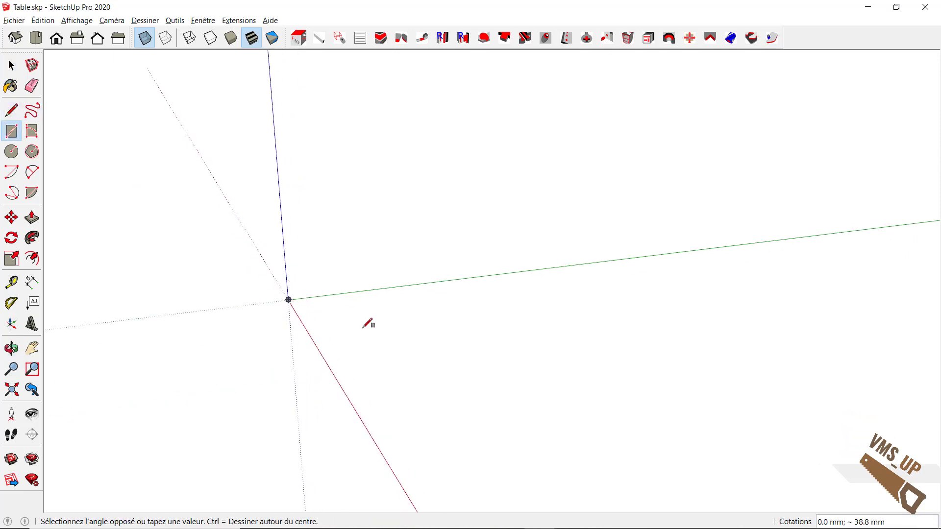
{"action": "left_click", "coordinate": [424, 355]}
{"action": "type", "text": "600;500"}
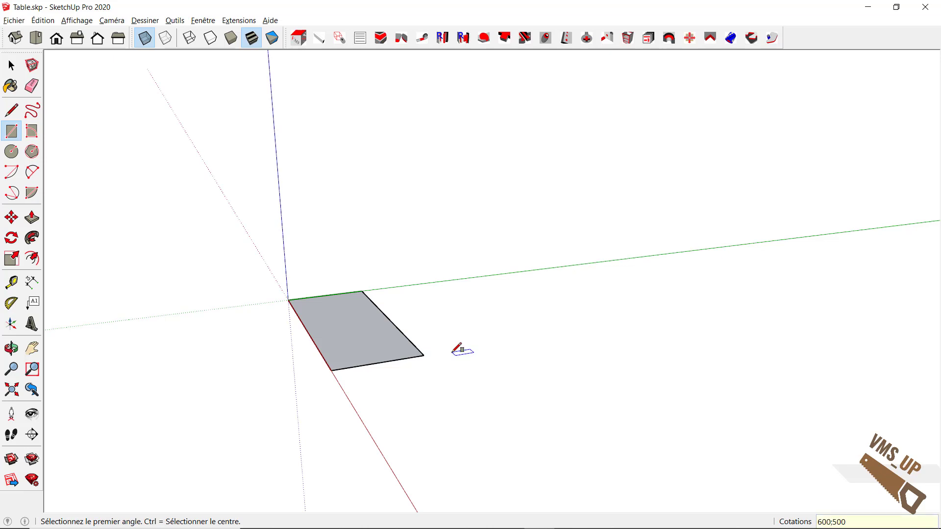
{"action": "key", "text": "Return"}
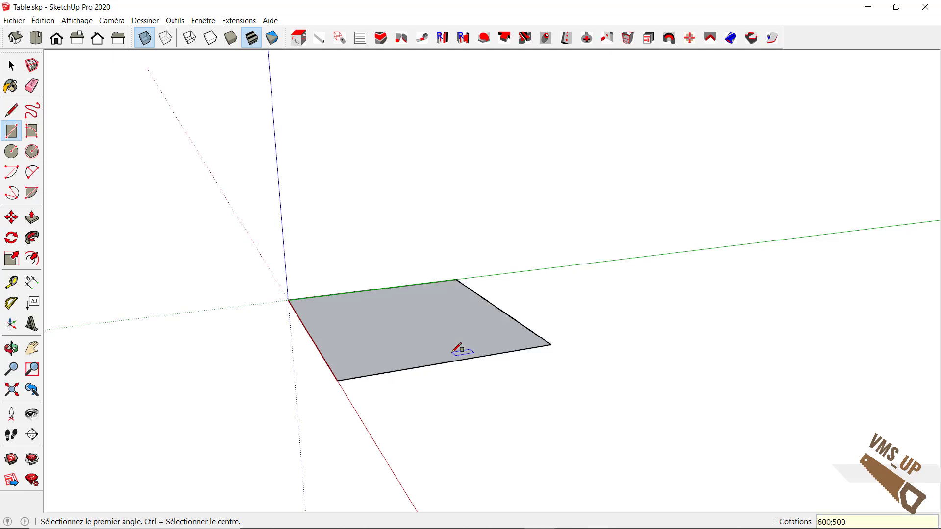
- Push/Pull the rectangle up 700 mm into a box
{"action": "key", "text": "p"}
{"action": "left_click", "coordinate": [440, 356]}
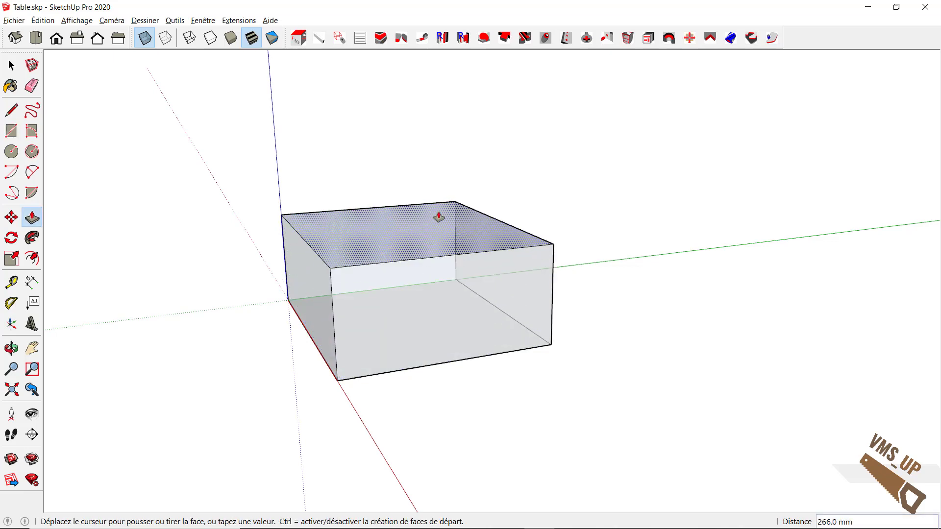
{"action": "left_click", "coordinate": [442, 185]}
{"action": "type", "text": "700"}
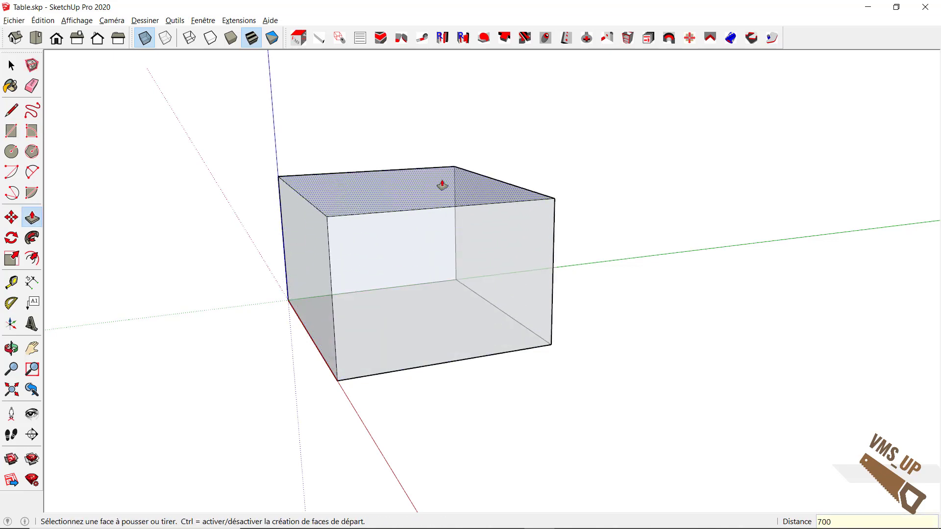
{"action": "key", "text": "Return"}
{"action": "scroll", "coordinate": [442, 186], "scroll_direction": "down", "scroll_amount": 3}
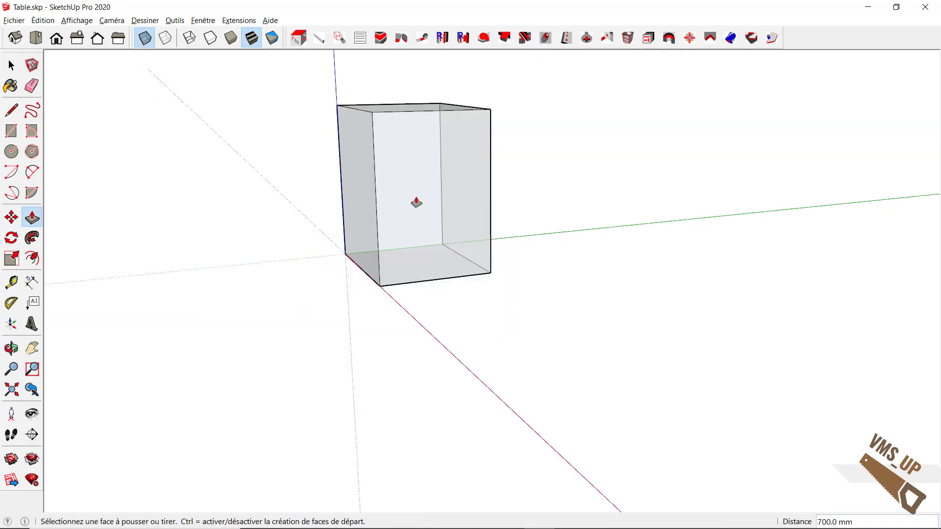
{"action": "mouse_move", "coordinate": [414, 201]}
{"action": "middle_mouse_down"}
{"action": "mouse_move", "coordinate": [384, 281]}
{"action": "mouse_move", "coordinate": [470, 307]}
{"action": "mouse_move", "coordinate": [424, 406]}
{"action": "middle_mouse_up"}
{"action": "key", "text": "space"}
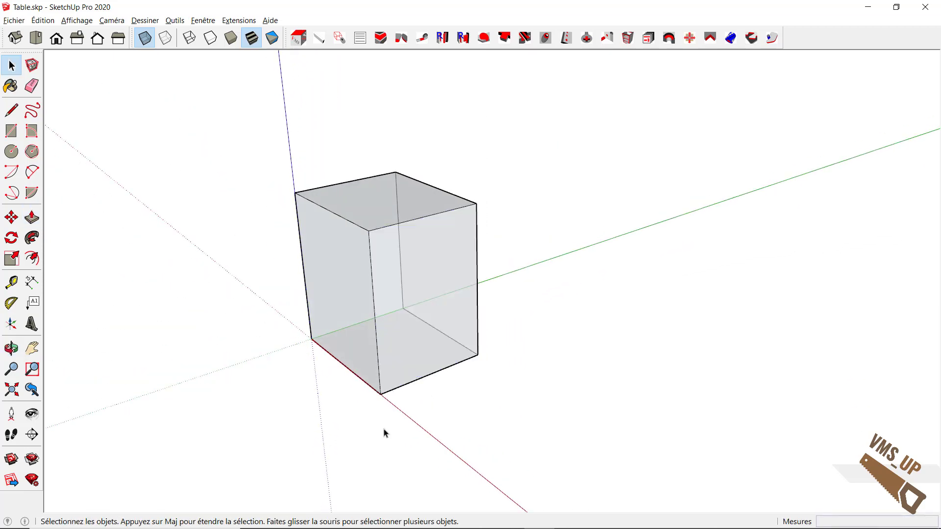
{"action": "mouse_move", "coordinate": [348, 391]}
{"action": "middle_mouse_down"}
{"action": "mouse_move", "coordinate": [380, 361]}
{"action": "mouse_move", "coordinate": [384, 378]}
{"action": "middle_mouse_up"}
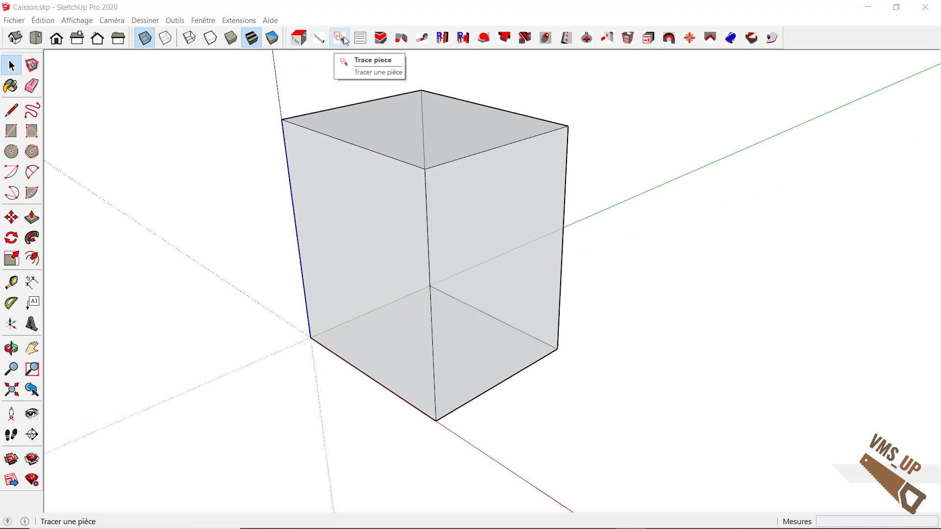
- Set the Trace_pièce Dim_3 to a fixed 18 mm with Melamine - Panneau
{"action": "left_click", "coordinate": [343, 36]}
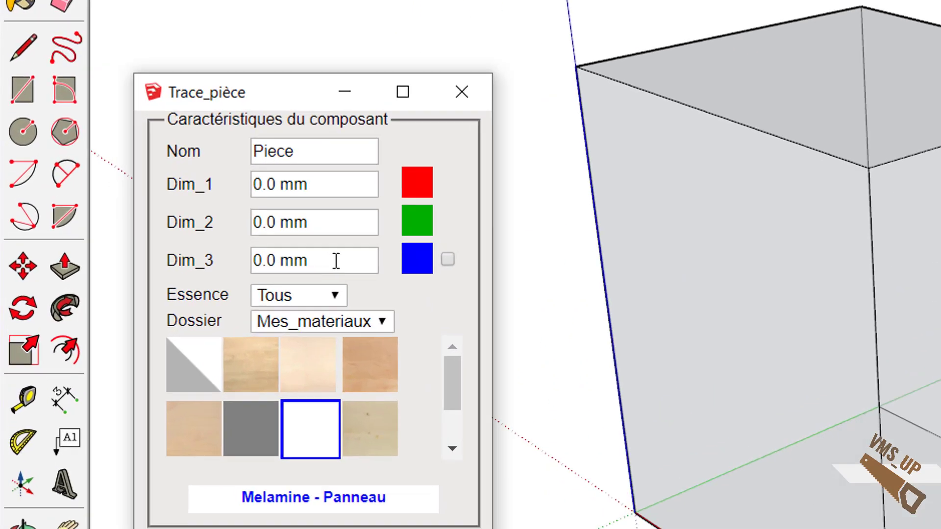
{"action": "left_click", "coordinate": [336, 260]}
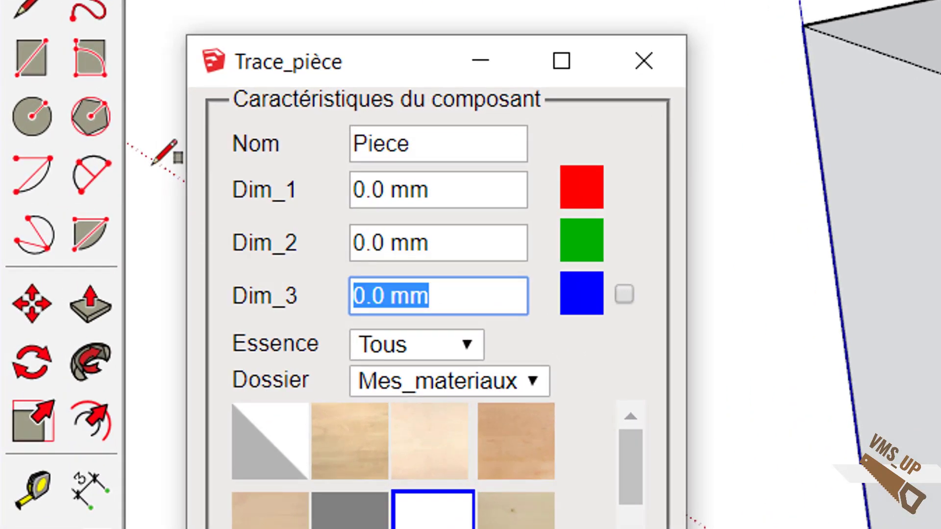
{"action": "type", "text": "18"}
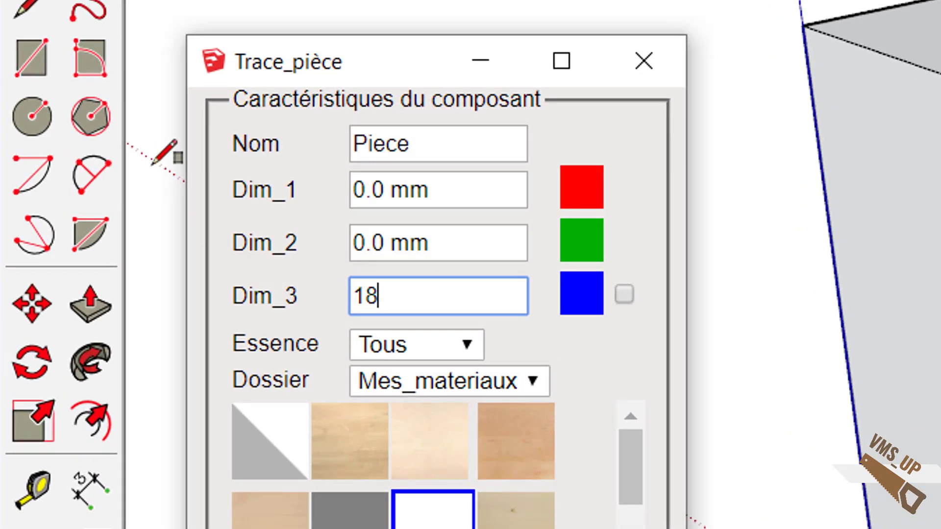
{"action": "key", "text": "Tab"}
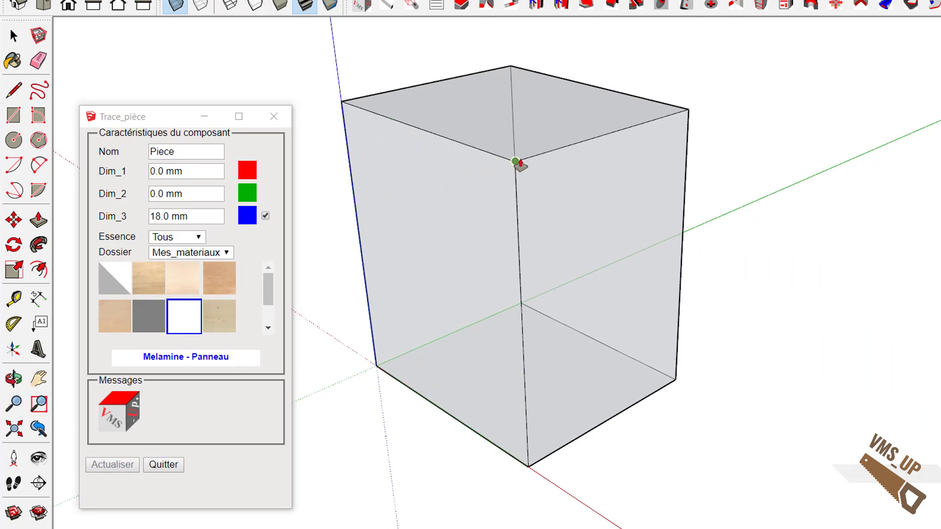
- Trace the 18 mm melamine left and right side panels on the box faces
{"action": "left_click", "coordinate": [533, 160]}
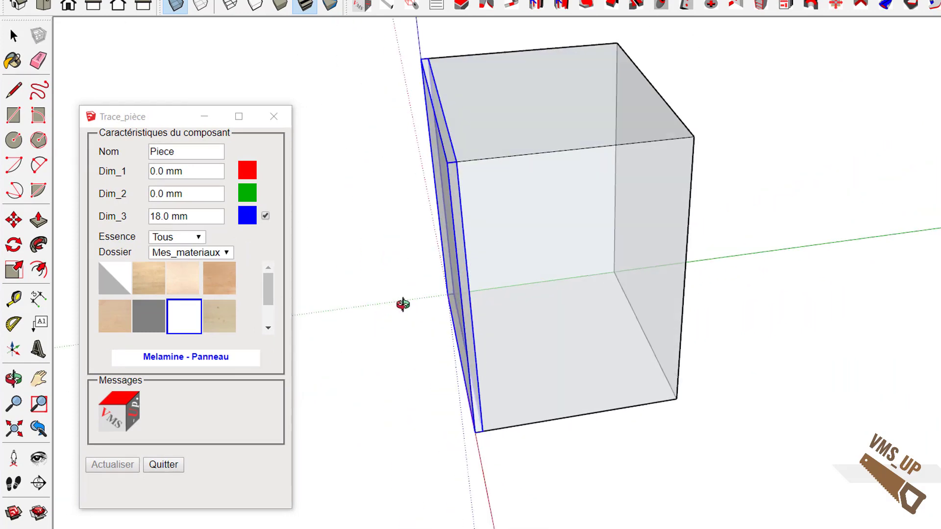
{"action": "mouse_move", "coordinate": [729, 244]}
{"action": "middle_mouse_down"}
{"action": "mouse_move", "coordinate": [626, 383]}
{"action": "mouse_move", "coordinate": [640, 423]}
{"action": "middle_mouse_up"}
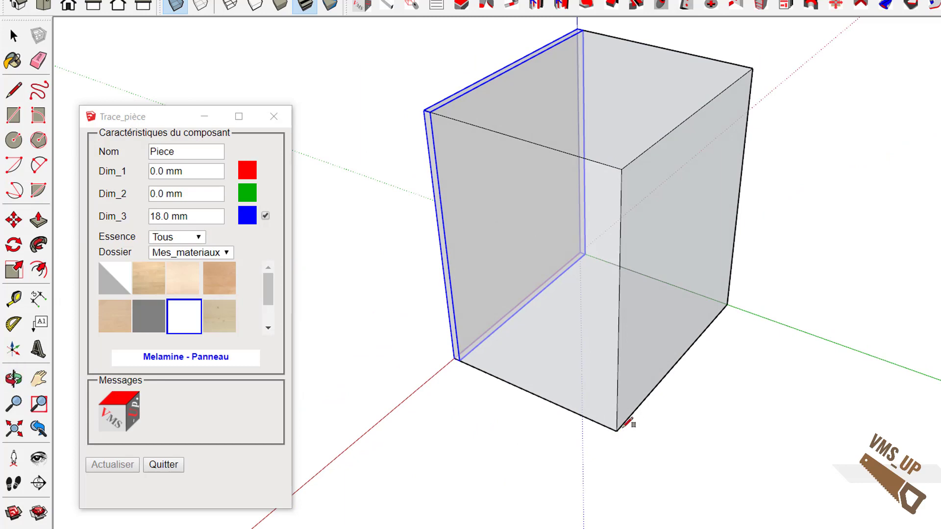
{"action": "left_click", "coordinate": [617, 430]}
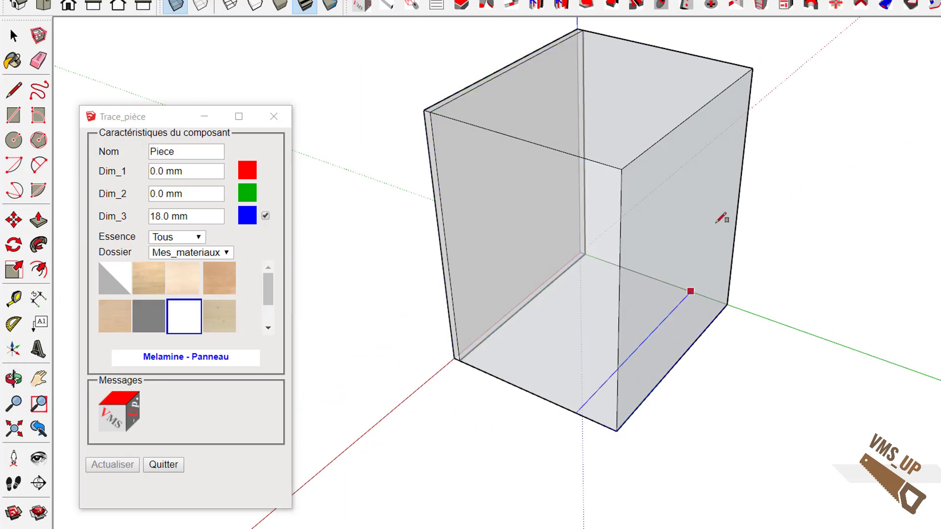
{"action": "left_click", "coordinate": [753, 67]}
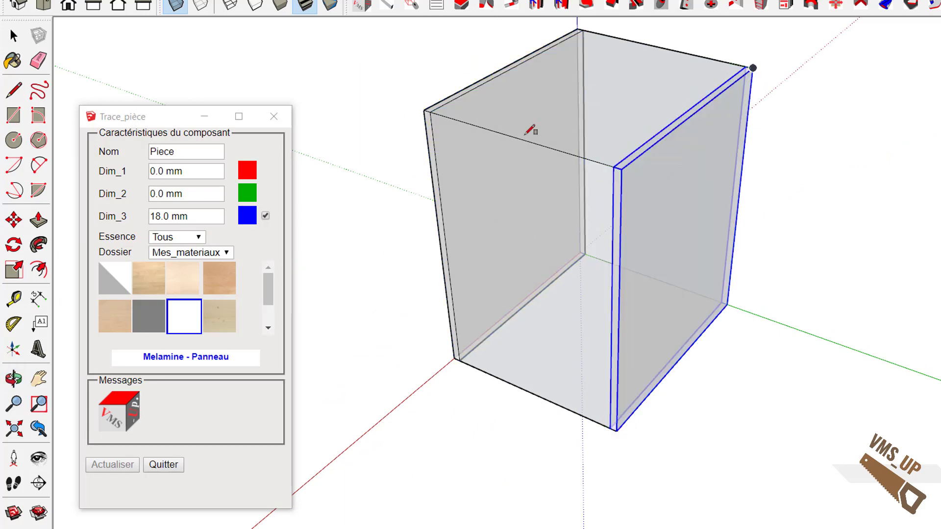
- Trace the 18 mm bottom and top panels and begin another from the top-left corner
{"action": "mouse_move", "coordinate": [472, 223]}
{"action": "middle_mouse_down"}
{"action": "mouse_move", "coordinate": [557, 226]}
{"action": "mouse_move", "coordinate": [637, 187]}
{"action": "middle_mouse_up"}
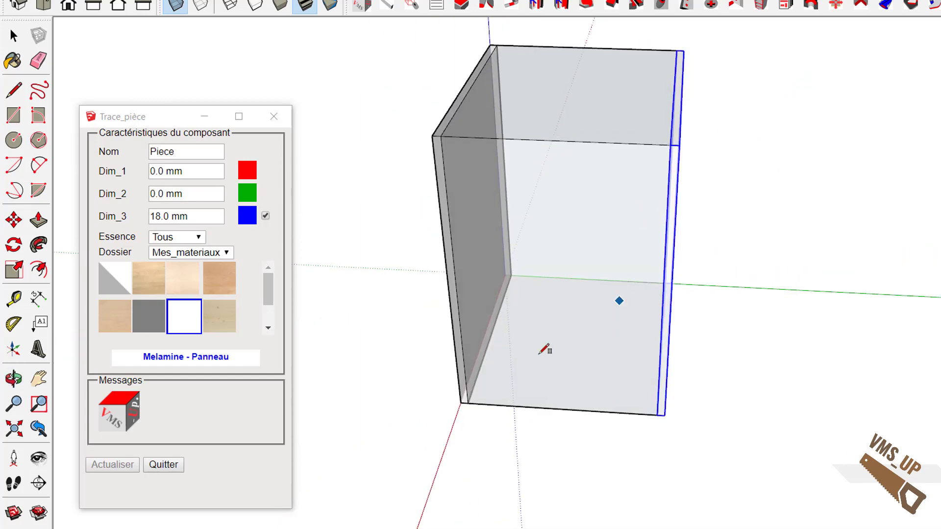
{"action": "mouse_move", "coordinate": [569, 329]}
{"action": "middle_mouse_down"}
{"action": "mouse_move", "coordinate": [687, 360]}
{"action": "mouse_move", "coordinate": [596, 297]}
{"action": "mouse_move", "coordinate": [619, 270]}
{"action": "mouse_move", "coordinate": [411, 313]}
{"action": "middle_mouse_up"}
{"action": "left_click", "coordinate": [613, 274]}
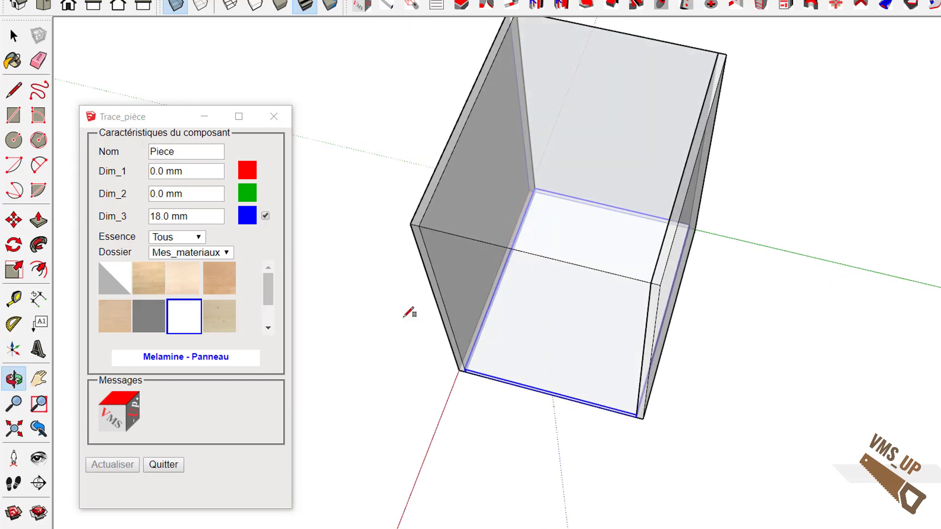
{"action": "left_click", "coordinate": [419, 226]}
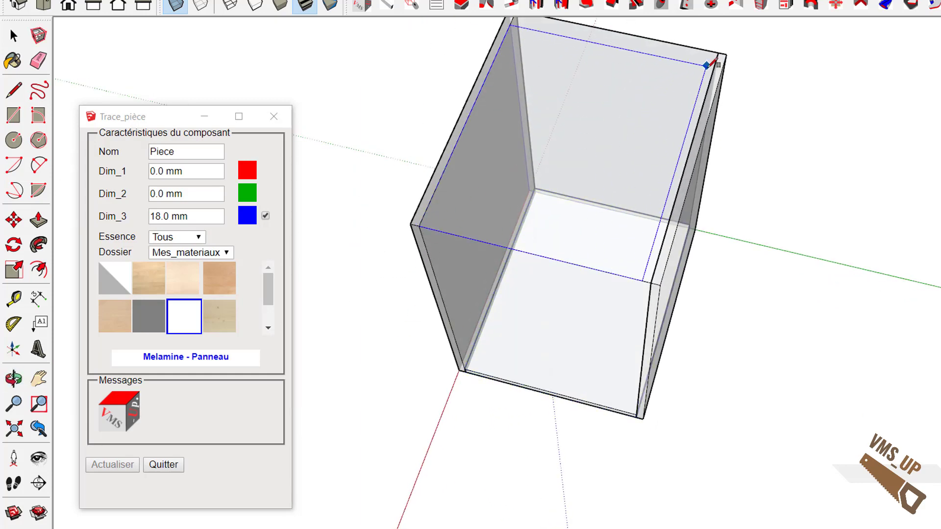
{"action": "mouse_move", "coordinate": [688, 99]}
{"action": "middle_mouse_down"}
{"action": "mouse_move", "coordinate": [637, 263]}
{"action": "mouse_move", "coordinate": [679, 119]}
{"action": "mouse_move", "coordinate": [458, 134]}
{"action": "mouse_move", "coordinate": [542, 147]}
{"action": "mouse_move", "coordinate": [430, 149]}
{"action": "mouse_move", "coordinate": [394, 197]}
{"action": "middle_mouse_up"}
{"action": "left_click", "coordinate": [457, 144]}
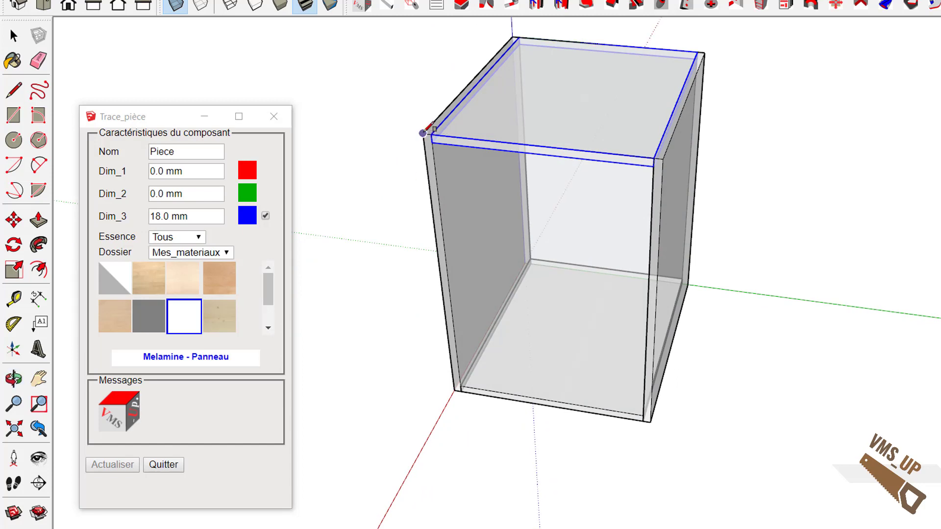
{"action": "left_click", "coordinate": [423, 133]}
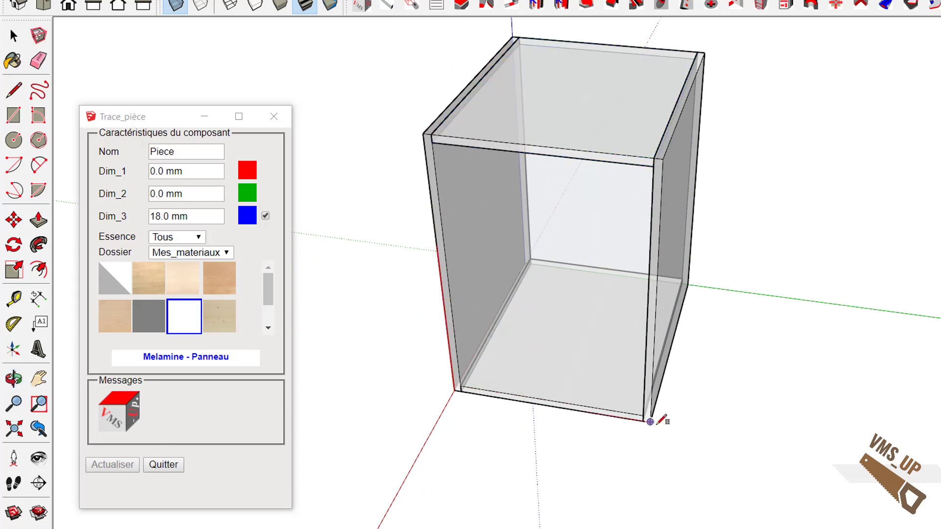
{"action": "mouse_move", "coordinate": [636, 446]}
{"action": "middle_mouse_down"}
{"action": "mouse_move", "coordinate": [447, 449]}
{"action": "mouse_move", "coordinate": [511, 448]}
{"action": "middle_mouse_up"}
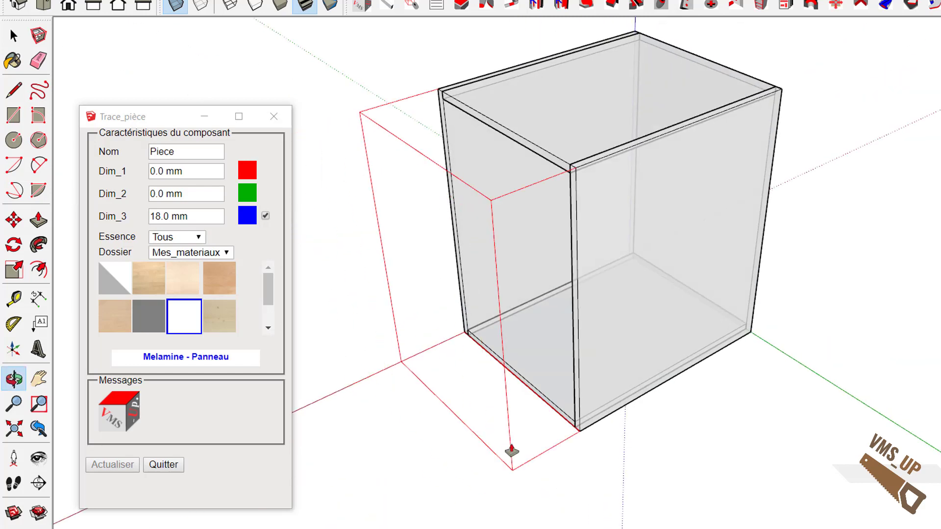
- Finish the 700 × 500 mm Piece#4 panel and zoom in and out to check joints
{"action": "left_click", "coordinate": [554, 437]}
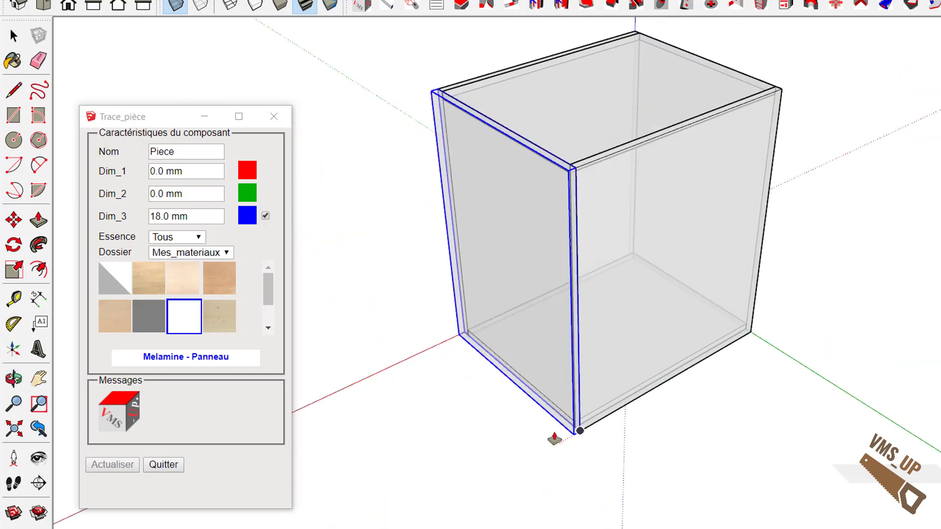
{"action": "middle_click_drag", "start_coordinate": [507, 438], "coordinate": [579, 446]}
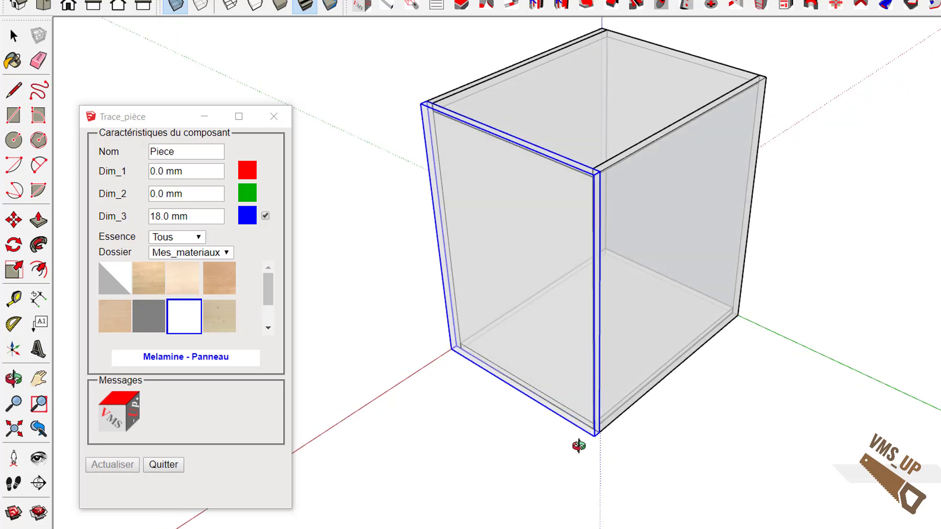
{"action": "scroll", "coordinate": [554, 200], "scroll_direction": "up", "scroll_amount": 1}
{"action": "scroll", "coordinate": [554, 200], "scroll_direction": "up", "scroll_amount": 2}
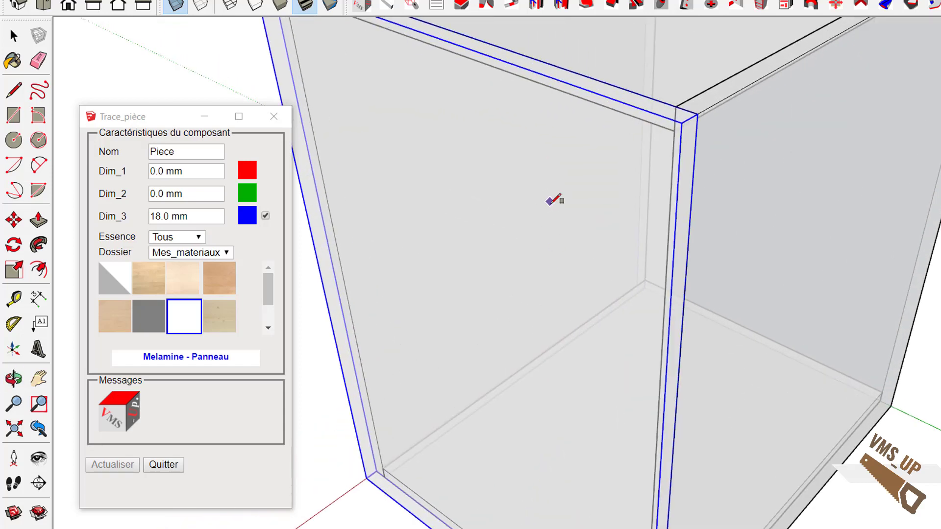
{"action": "scroll", "coordinate": [554, 200], "scroll_direction": "up", "scroll_amount": 1}
{"action": "scroll", "coordinate": [554, 200], "scroll_direction": "up", "scroll_amount": 1}
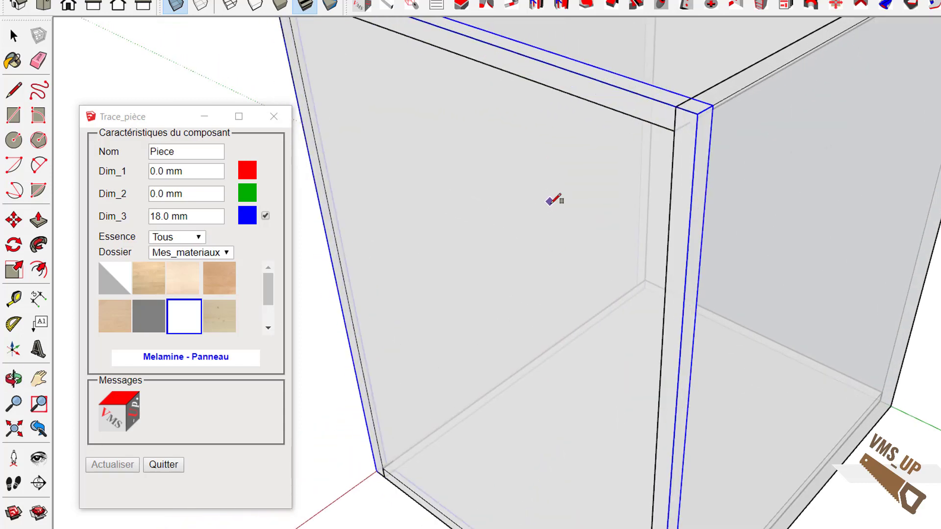
{"action": "scroll", "coordinate": [553, 200], "scroll_direction": "down", "scroll_amount": 1}
{"action": "scroll", "coordinate": [554, 200], "scroll_direction": "up", "scroll_amount": 1}
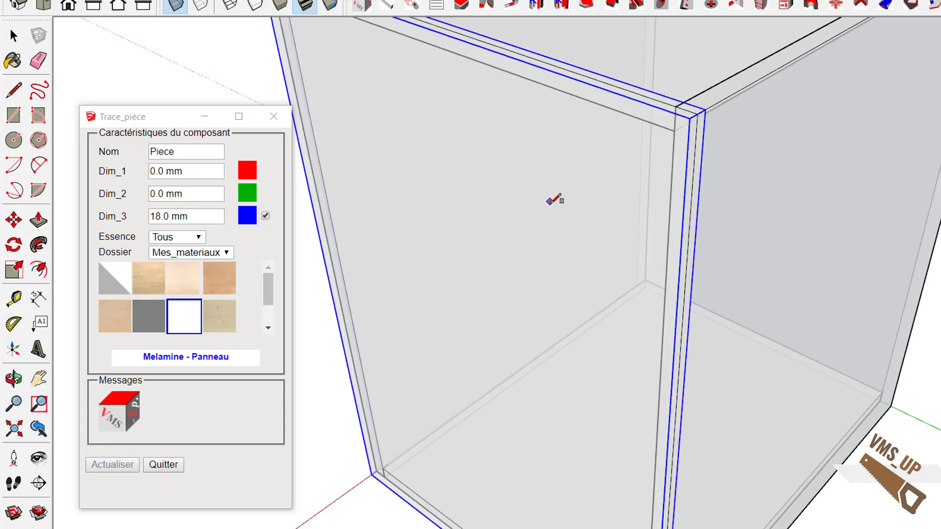
{"action": "scroll", "coordinate": [554, 200], "scroll_direction": "up", "scroll_amount": 1}
{"action": "scroll", "coordinate": [554, 200], "scroll_direction": "up", "scroll_amount": 1}
{"action": "scroll", "coordinate": [553, 200], "scroll_direction": "down", "scroll_amount": 1}
{"action": "scroll", "coordinate": [554, 200], "scroll_direction": "down", "scroll_amount": 2}
{"action": "scroll", "coordinate": [554, 200], "scroll_direction": "down", "scroll_amount": 2}
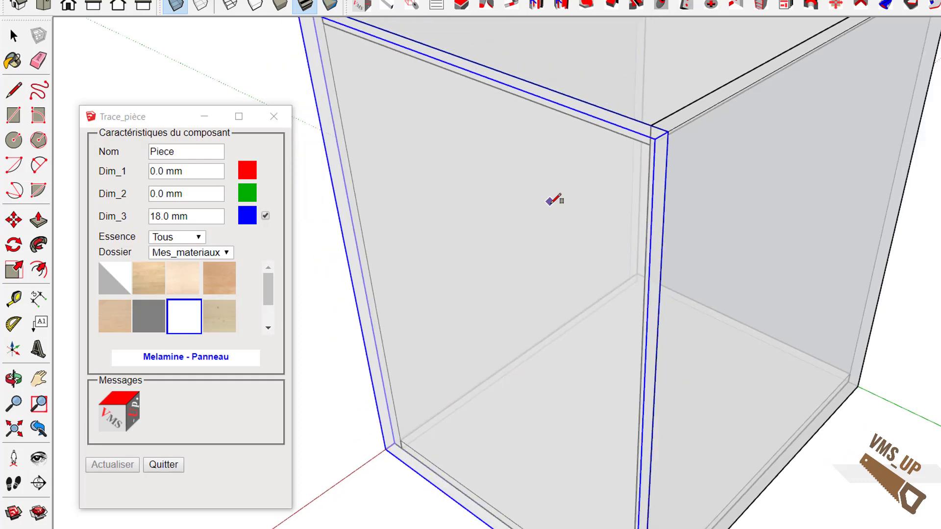
{"action": "scroll", "coordinate": [554, 200], "scroll_direction": "down", "scroll_amount": 2}
{"action": "scroll", "coordinate": [554, 200], "scroll_direction": "down", "scroll_amount": 1}
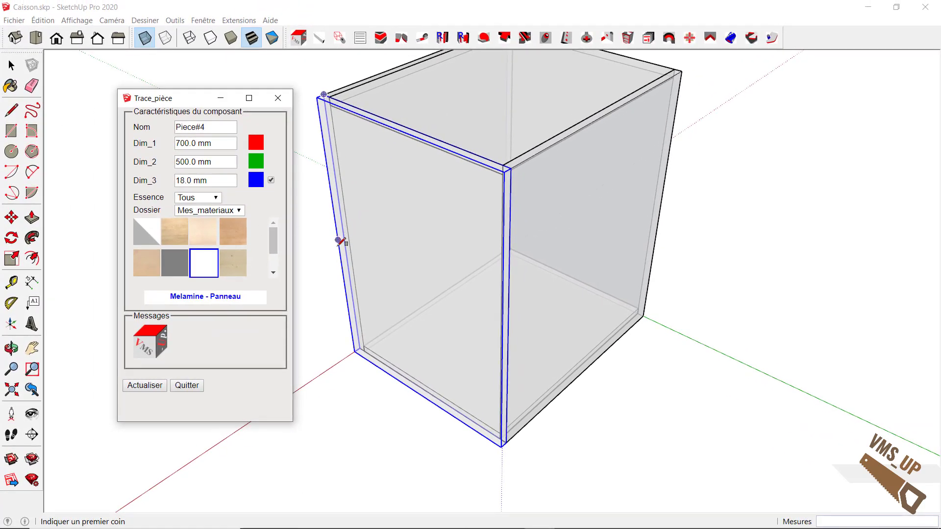
- Orbit the finished cabinet and close the Trace_pièce window with Quitter
{"action": "mouse_move", "coordinate": [342, 237]}
{"action": "middle_mouse_down"}
{"action": "mouse_move", "coordinate": [405, 269]}
{"action": "mouse_move", "coordinate": [411, 244]}
{"action": "mouse_move", "coordinate": [390, 308]}
{"action": "mouse_move", "coordinate": [422, 296]}
{"action": "mouse_move", "coordinate": [426, 269]}
{"action": "mouse_move", "coordinate": [438, 270]}
{"action": "middle_mouse_up"}
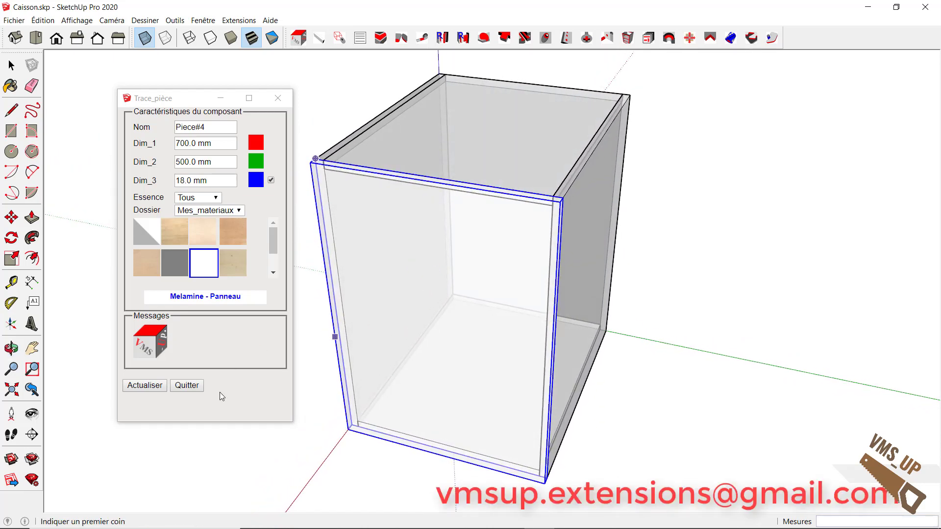
{"action": "left_click", "coordinate": [187, 385]}
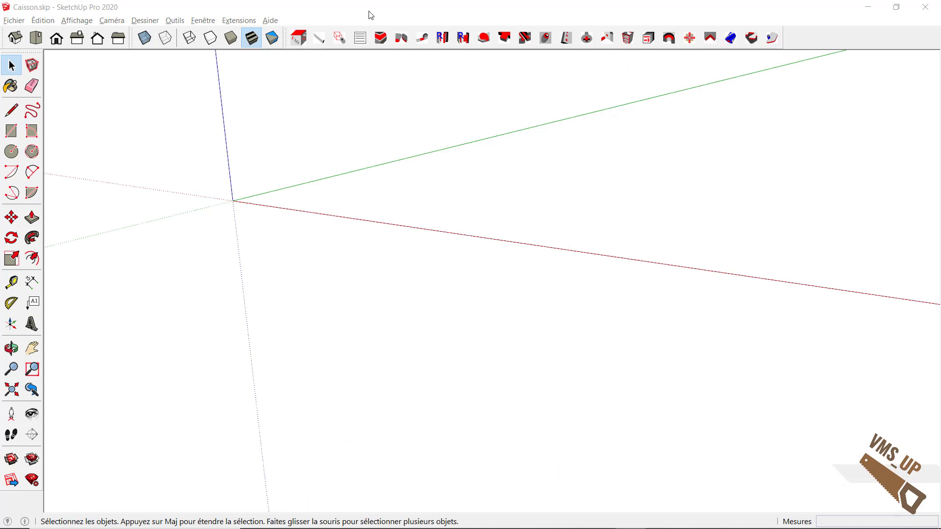
- Generate a 500 × 70 × 24 mm Chene - Massif board and toggle its grain vertical, horizontal, then vertical
{"action": "left_click", "coordinate": [322, 43]}
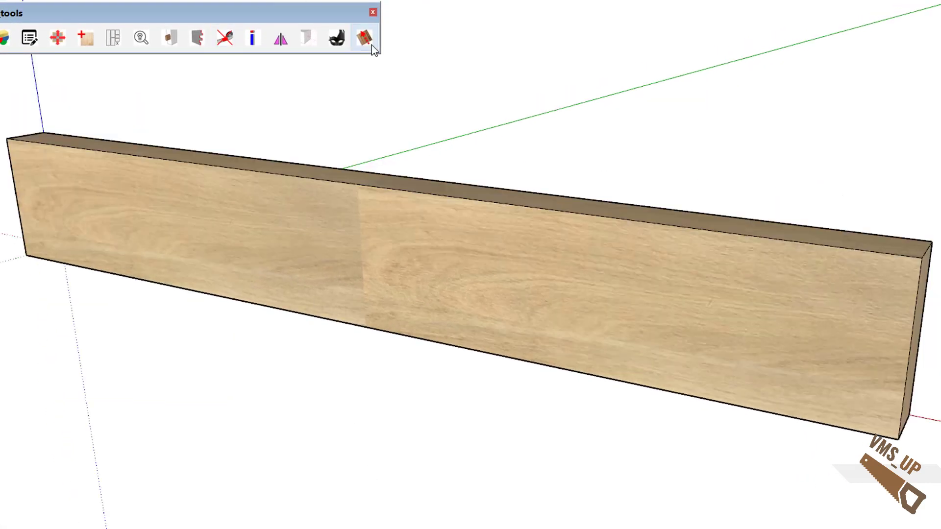
{"action": "left_click", "coordinate": [363, 42]}
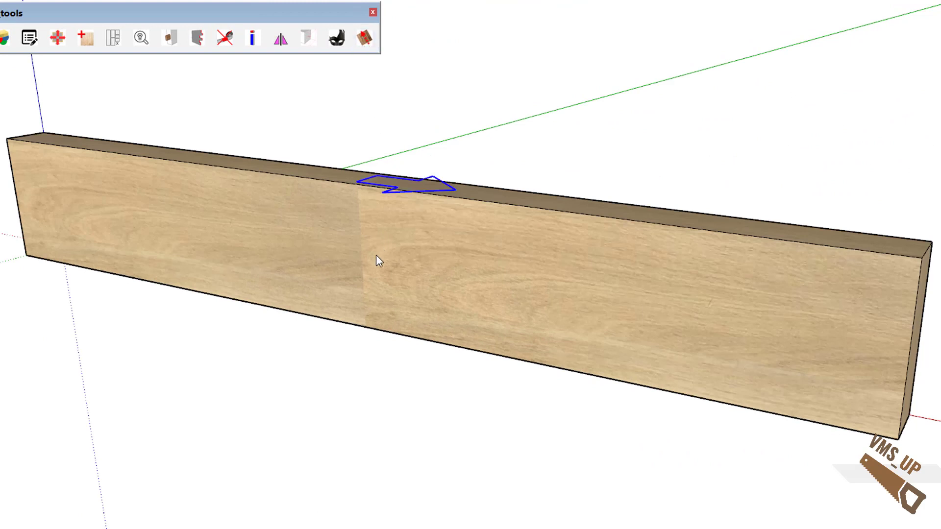
{"action": "left_click", "coordinate": [360, 279]}
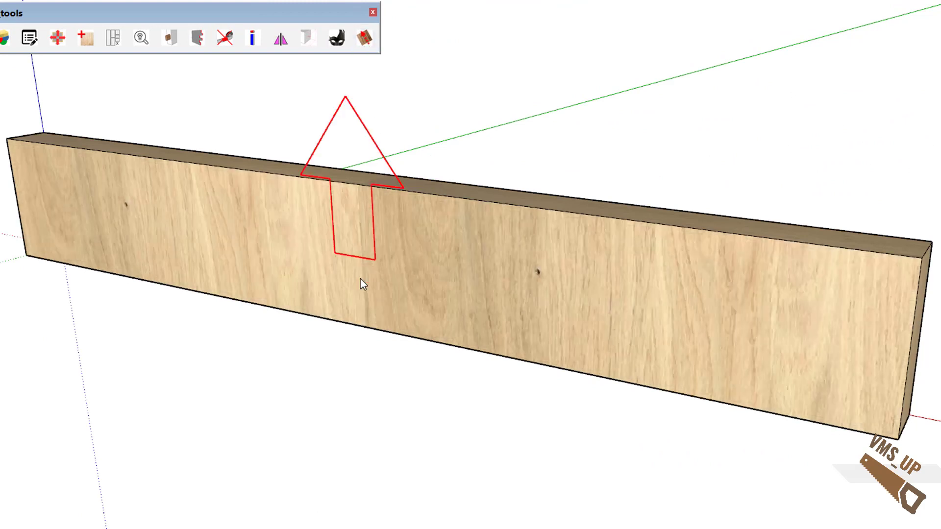
{"action": "left_click", "coordinate": [348, 246]}
{"action": "left_click", "coordinate": [349, 246]}
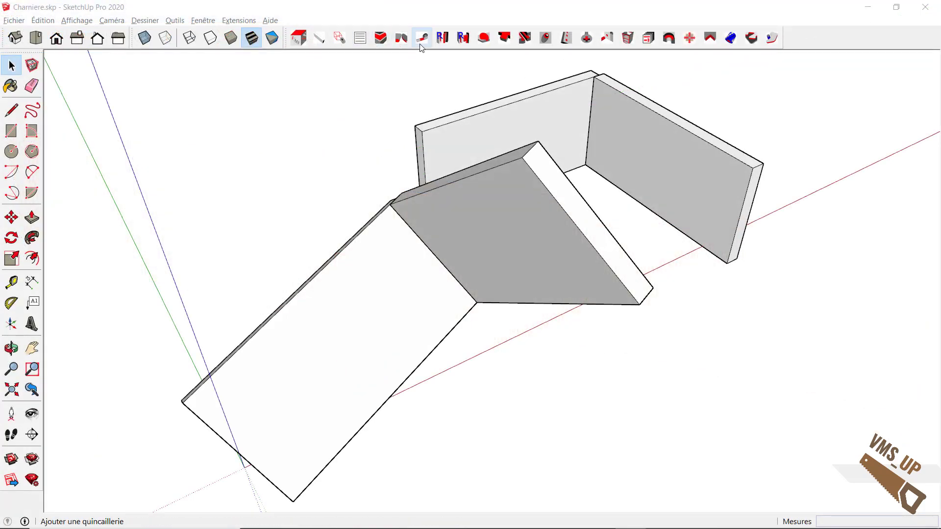
- Place a BlumP16 hinge joining the door to the side panel
{"action": "left_click", "coordinate": [425, 39]}
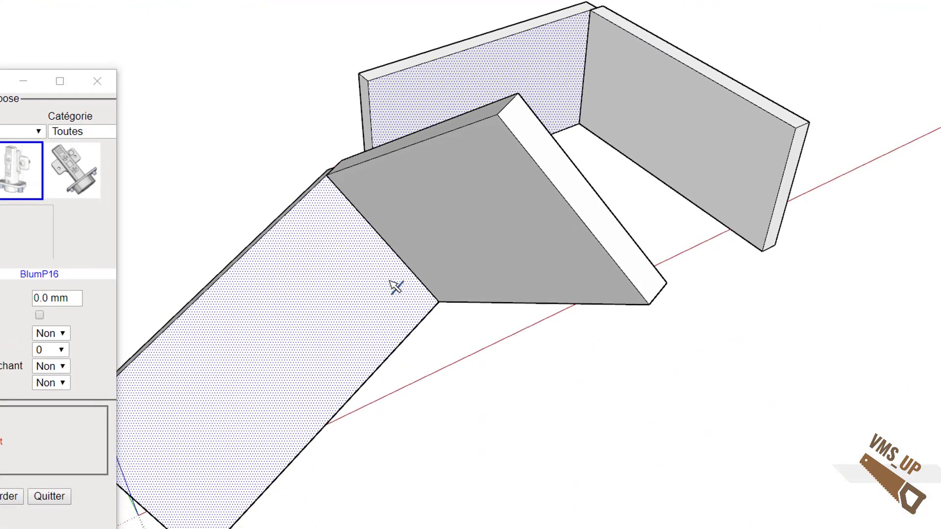
{"action": "left_click", "coordinate": [370, 258]}
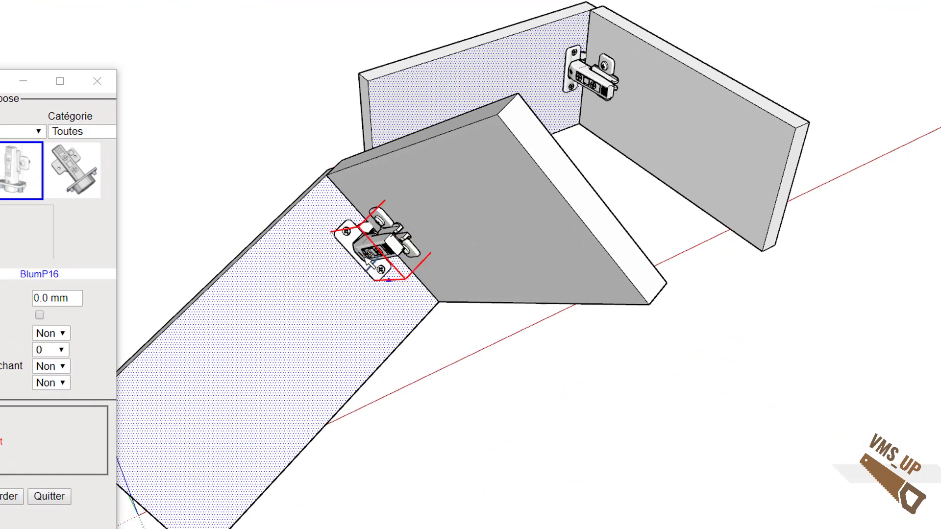
{"action": "left_click", "coordinate": [49, 496]}
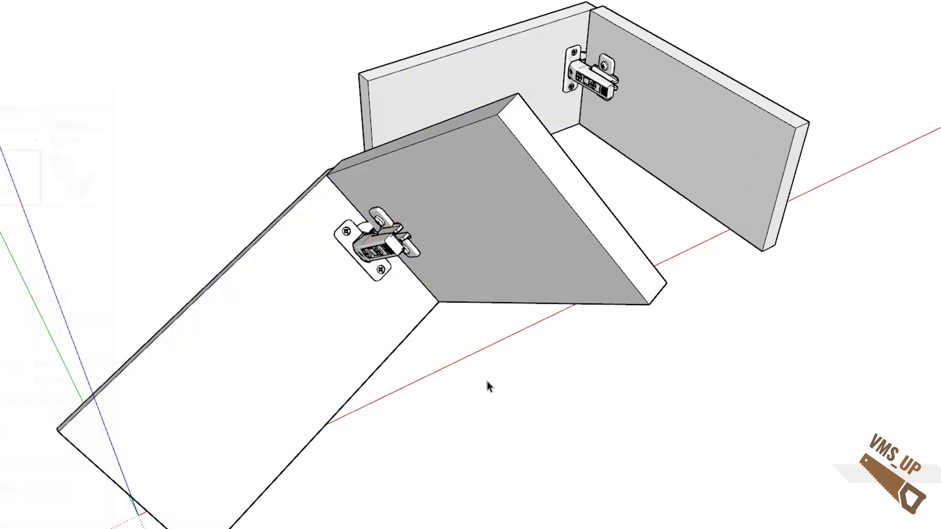
- Move the door away from the cabinet to view it detached
{"action": "left_click", "coordinate": [527, 253]}
{"action": "key", "text": "m"}
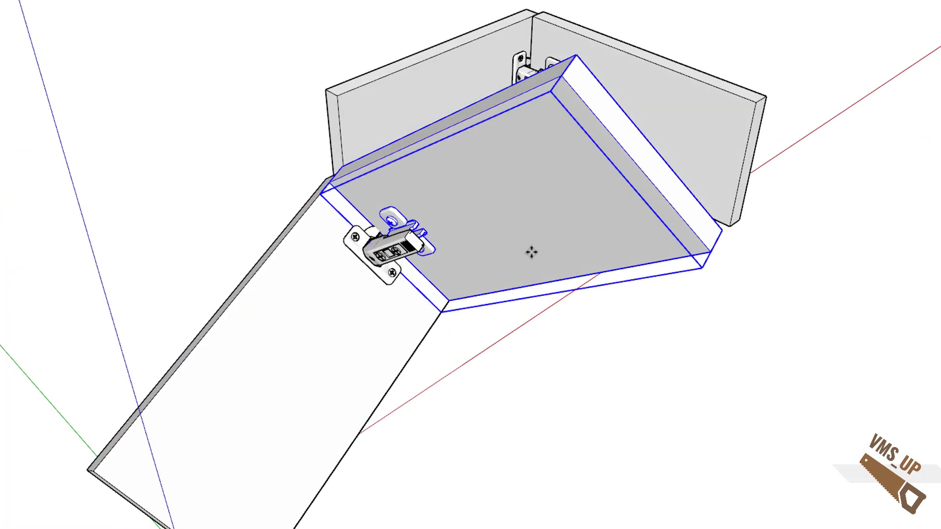
{"action": "left_click", "coordinate": [527, 253]}
{"action": "left_click", "coordinate": [679, 267]}
{"action": "mouse_move", "coordinate": [553, 405]}
{"action": "middle_mouse_down"}
{"action": "mouse_move", "coordinate": [626, 330]}
{"action": "mouse_move", "coordinate": [503, 360]}
{"action": "middle_mouse_up"}
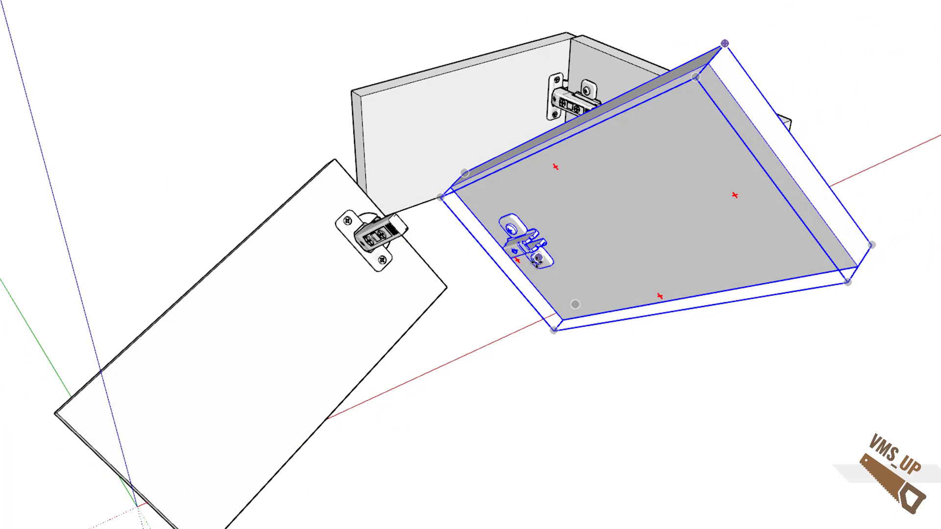
- Delete the hinge inside the door component, leaving its two screw holes
{"action": "double_click", "coordinate": [538, 258]}
{"action": "left_click", "coordinate": [533, 252]}
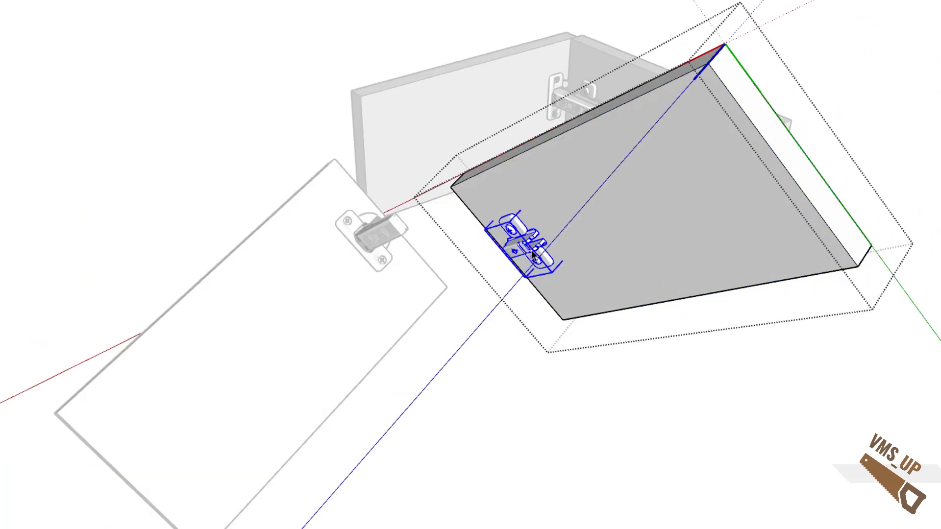
{"action": "key", "text": "Delete"}
{"action": "mouse_move", "coordinate": [536, 252]}
{"action": "middle_mouse_down"}
{"action": "mouse_move", "coordinate": [603, 199]}
{"action": "mouse_move", "coordinate": [620, 164]}
{"action": "mouse_move", "coordinate": [525, 140]}
{"action": "mouse_move", "coordinate": [538, 183]}
{"action": "mouse_move", "coordinate": [531, 200]}
{"action": "mouse_move", "coordinate": [557, 182]}
{"action": "mouse_move", "coordinate": [594, 201]}
{"action": "mouse_move", "coordinate": [528, 214]}
{"action": "mouse_move", "coordinate": [474, 288]}
{"action": "middle_mouse_up"}
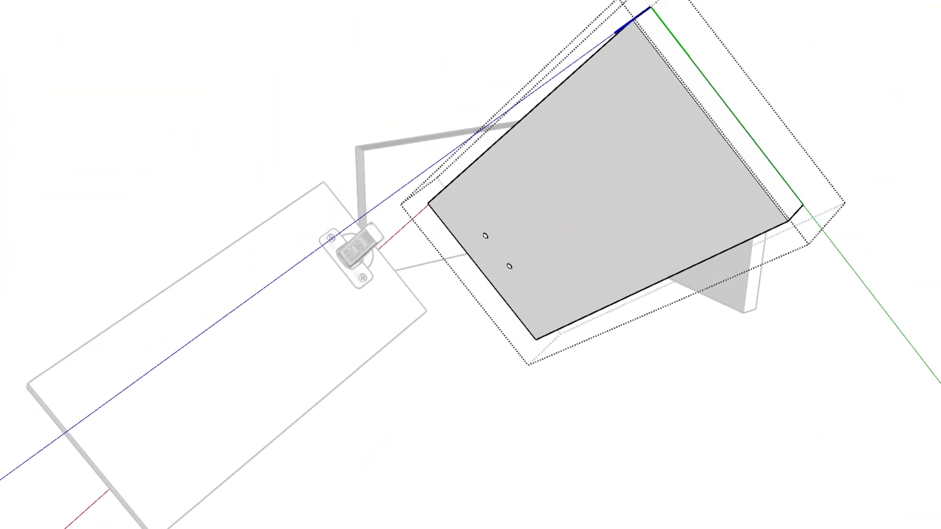